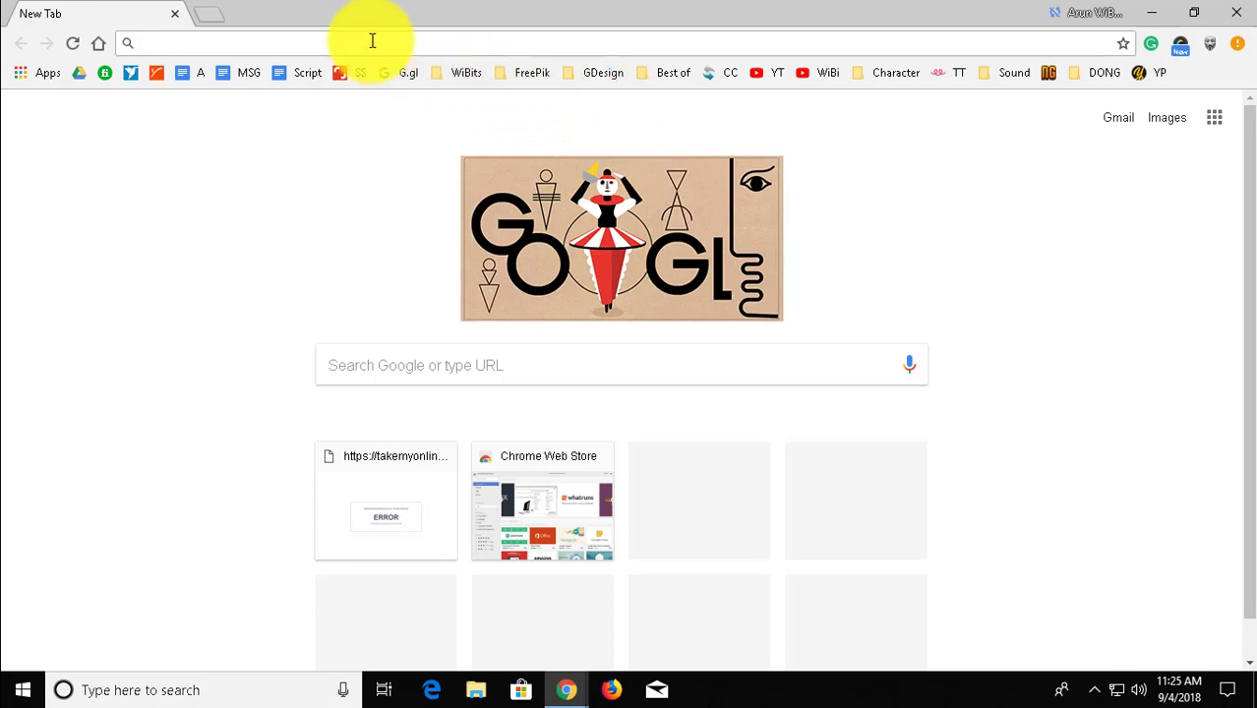
# Step: Search Google for 'blindscanner' and open the 'BlindScanner - Share Your Scanner' result
pyautogui.write('blinds')
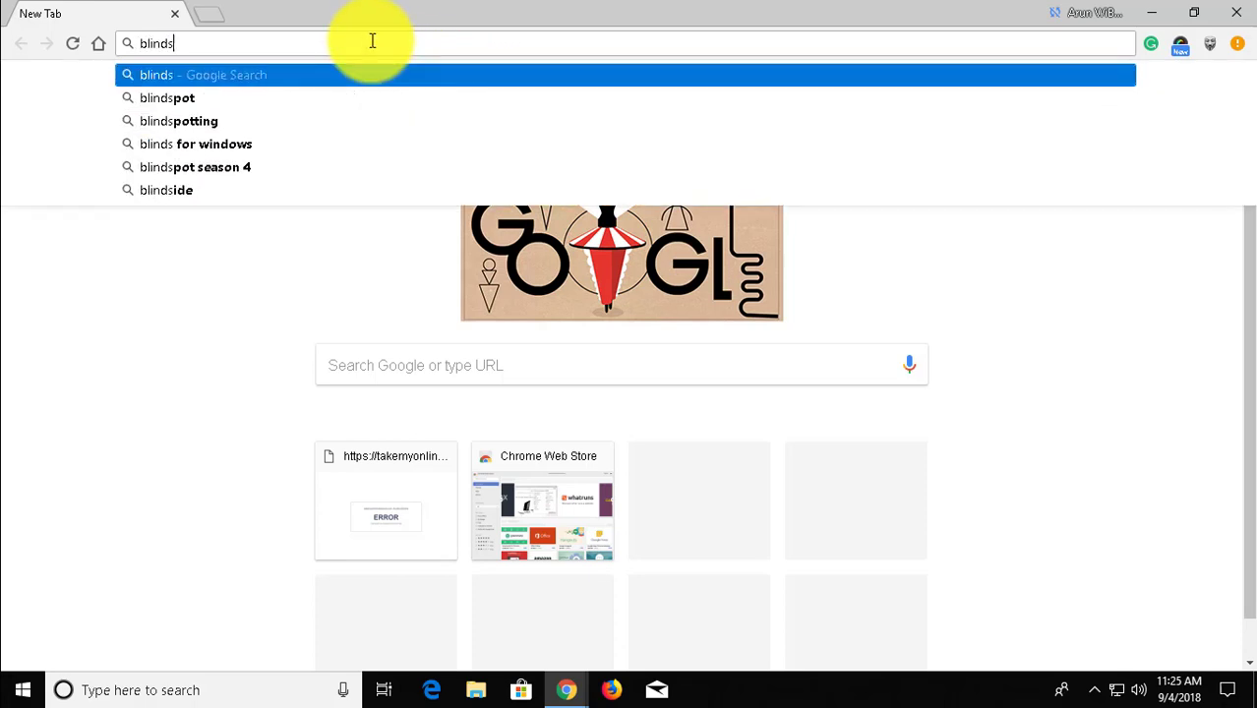
pyautogui.write('canner')
pyautogui.press('Return')
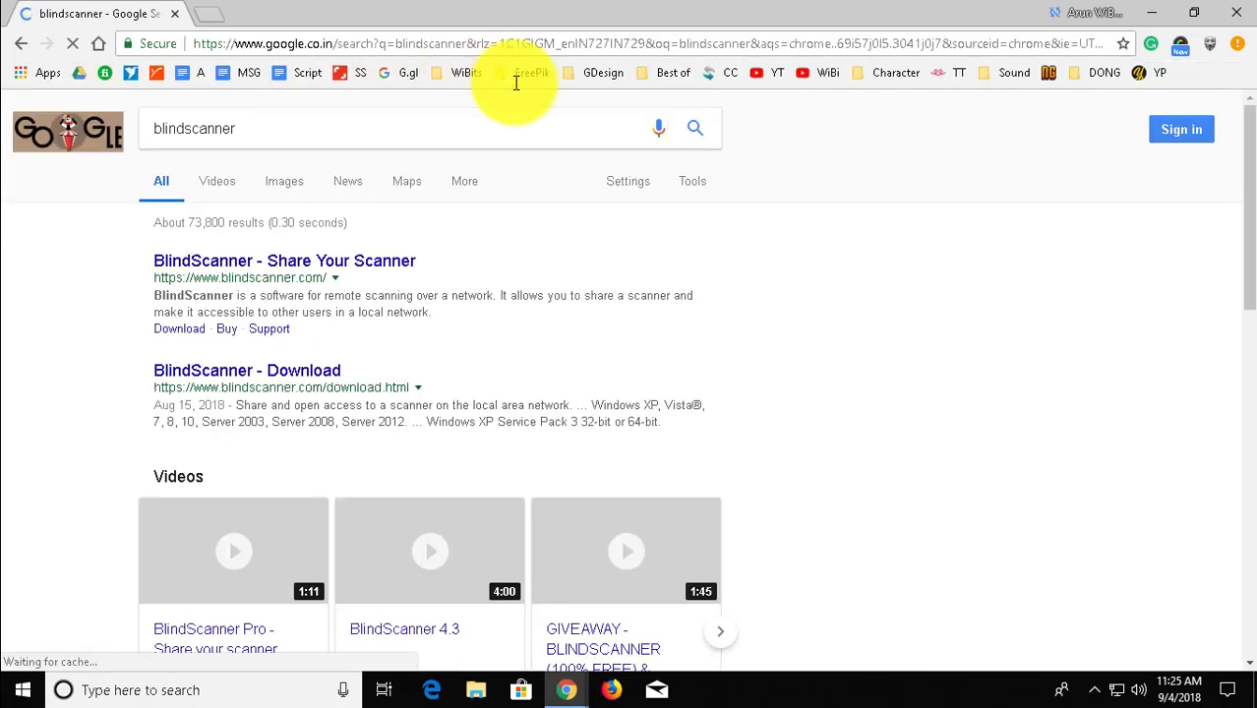
pyautogui.click(236, 266)
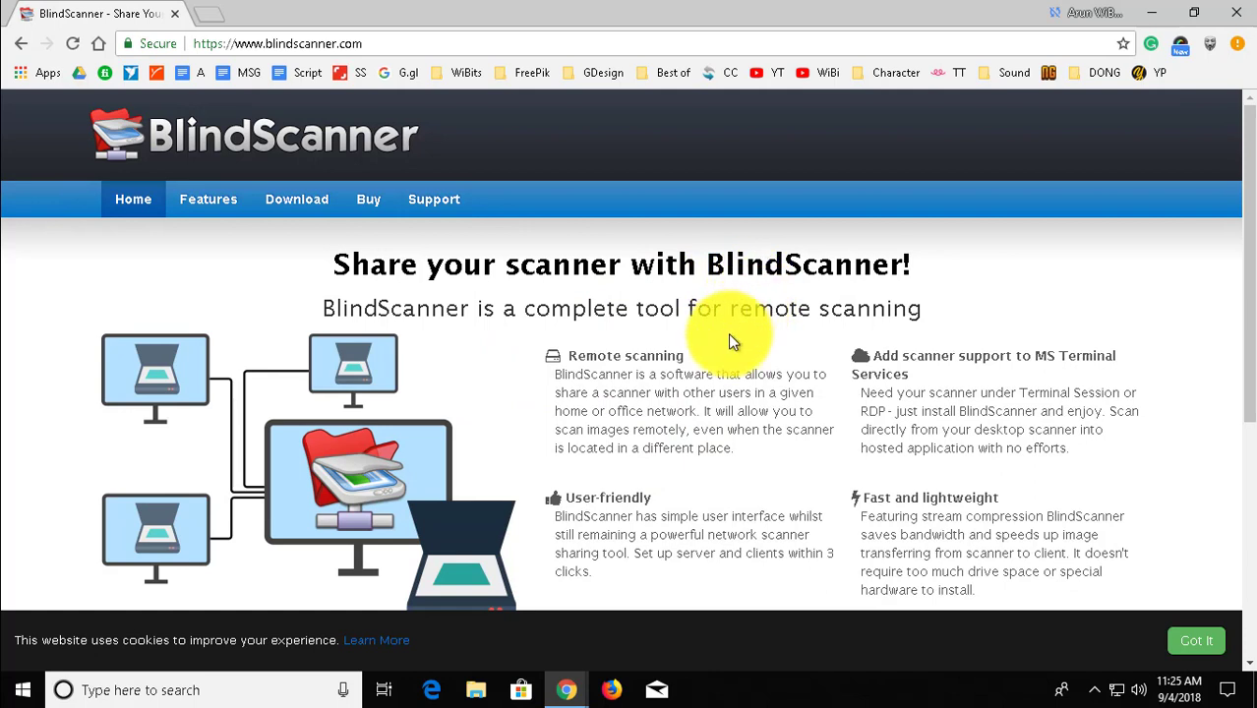
# Step: Download the BlindScanner 4.6 installer, blindscanner.exe, from the Download page and run it
pyautogui.click(296, 201)
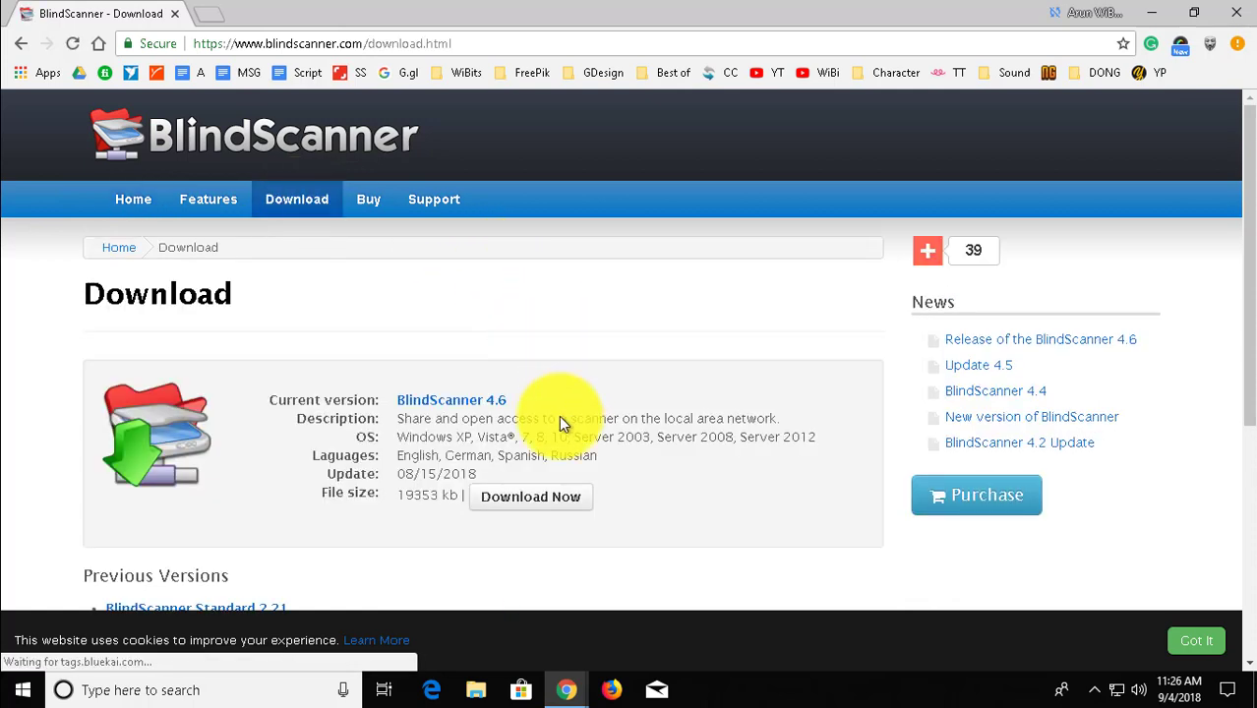
pyautogui.click(540, 499)
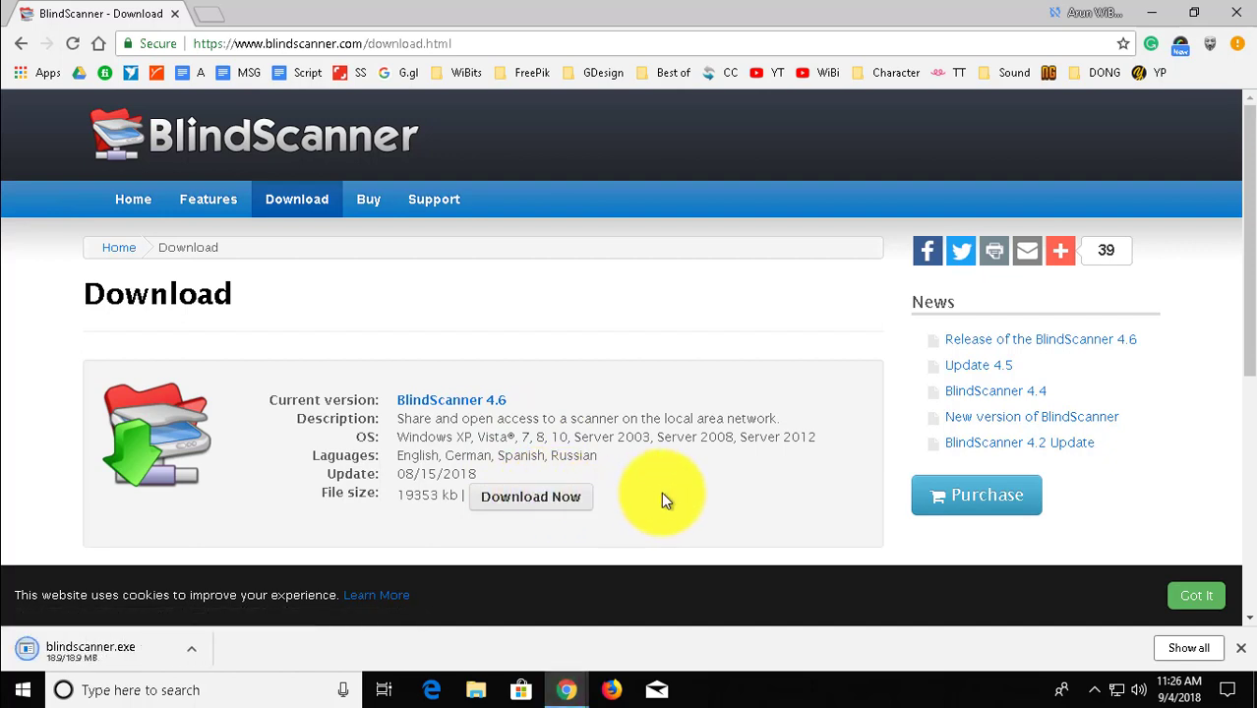
pyautogui.click(105, 657)
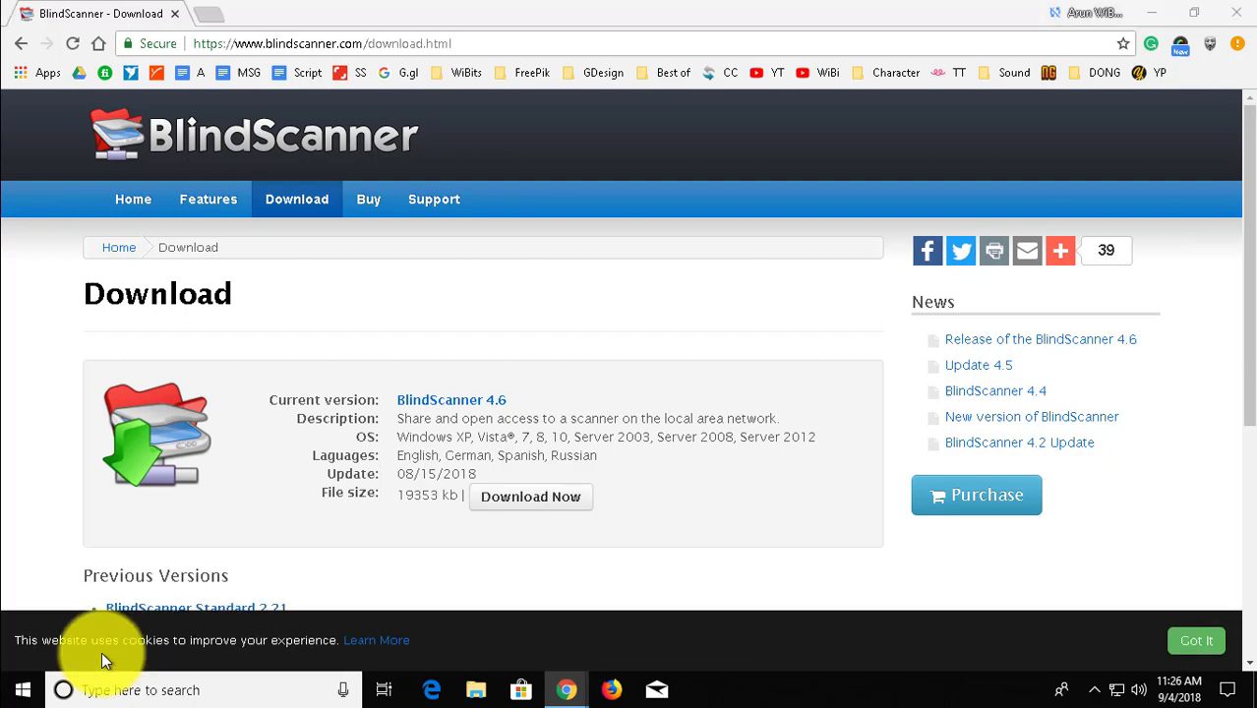
# Step: Accept the BlindScanner license agreement and keep the default install folder
pyautogui.click(1153, 14)
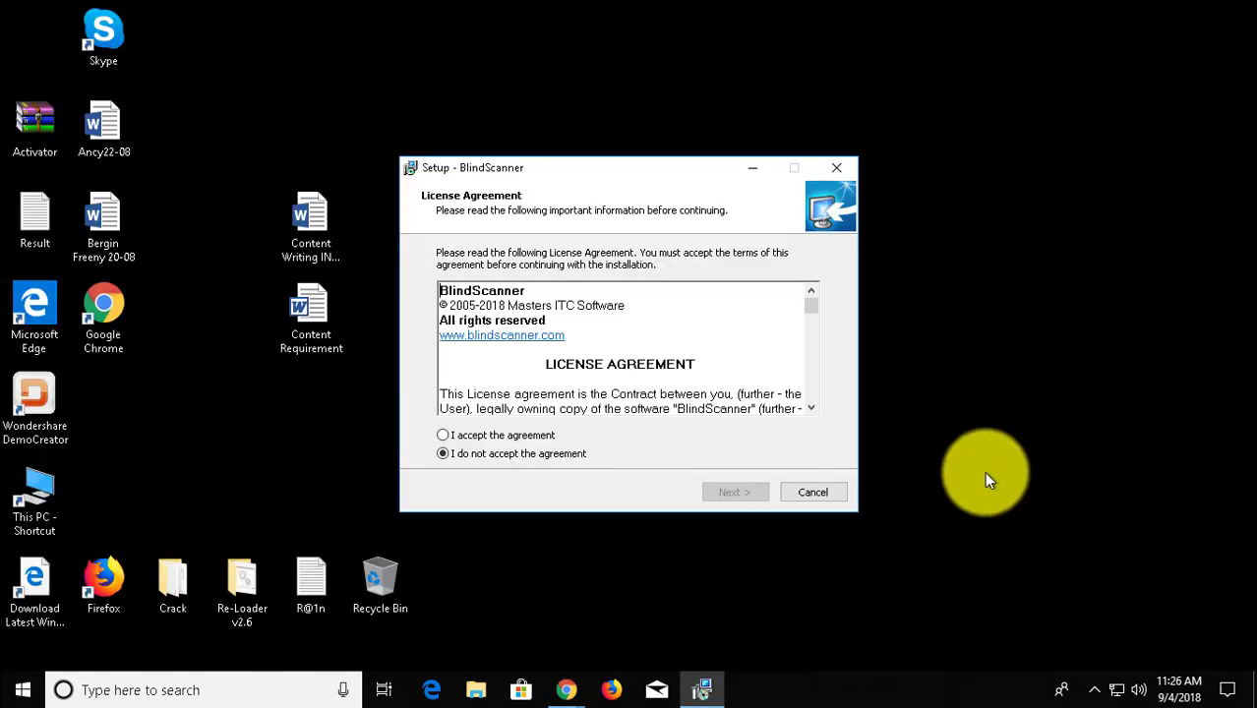
pyautogui.click(482, 439)
pyautogui.click(729, 494)
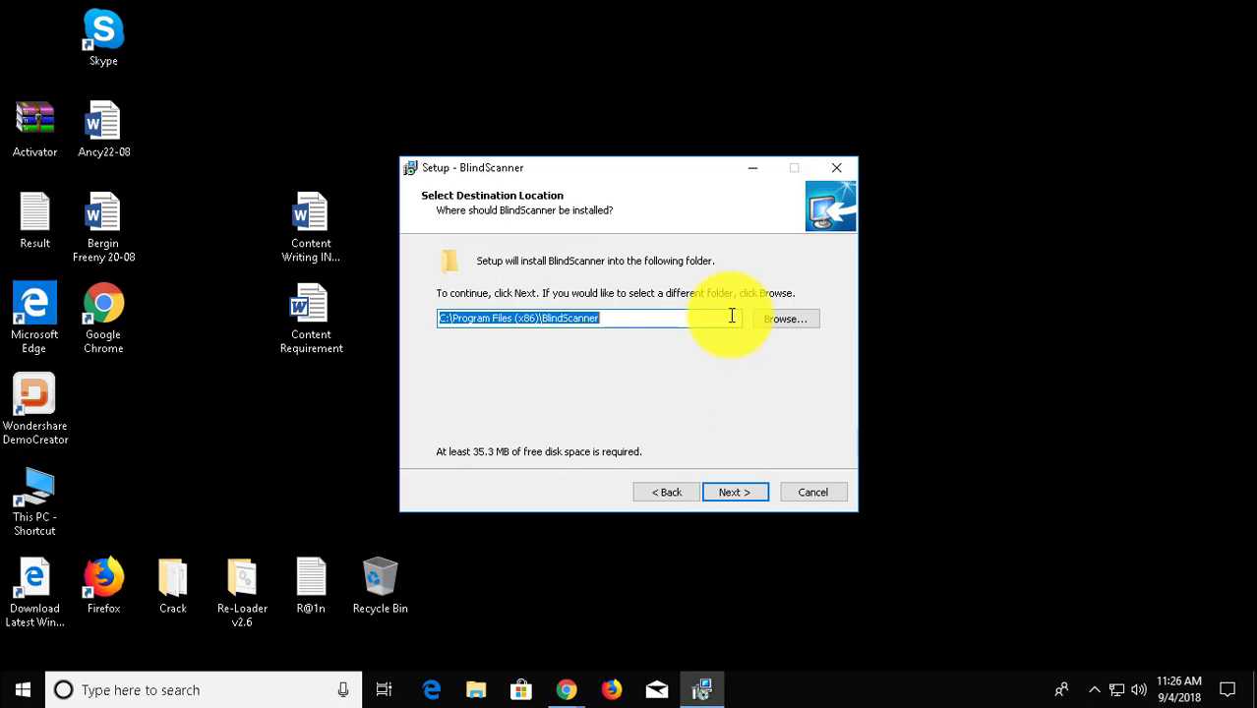
pyautogui.click(746, 496)
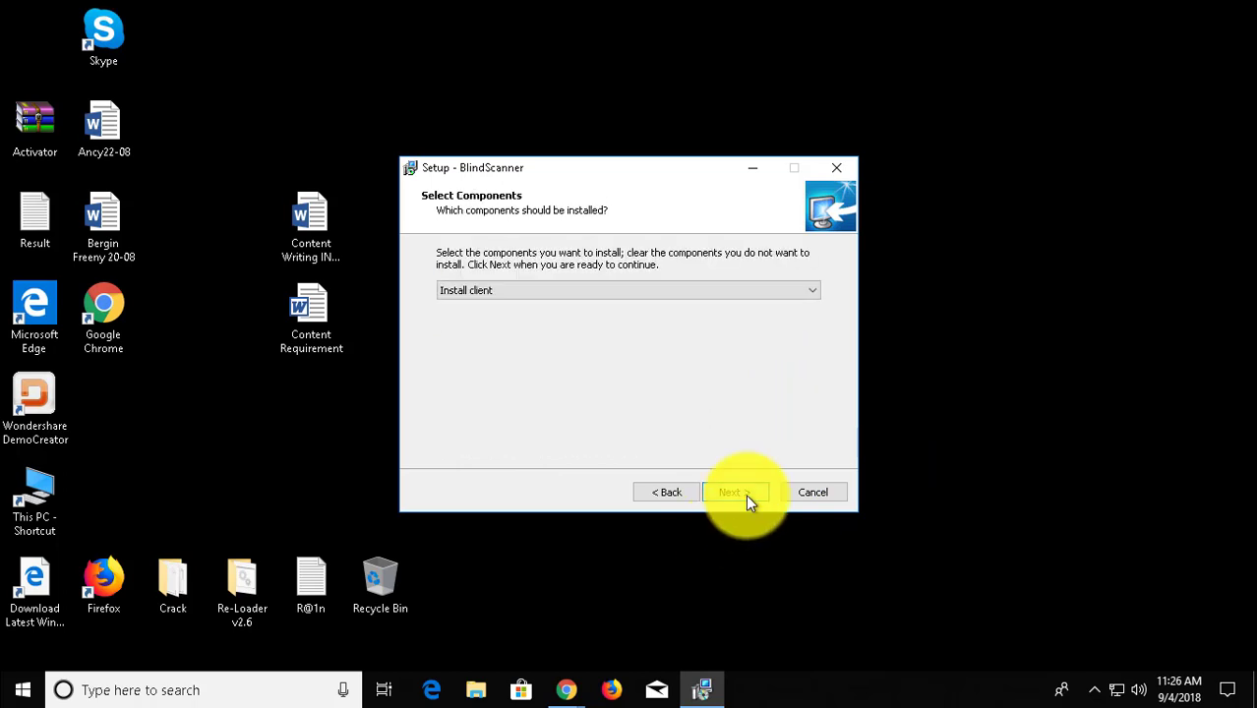
# Step: Install the server component with a desktop shortcut and finish setup, launching the server
pyautogui.click(493, 292)
pyautogui.click(494, 319)
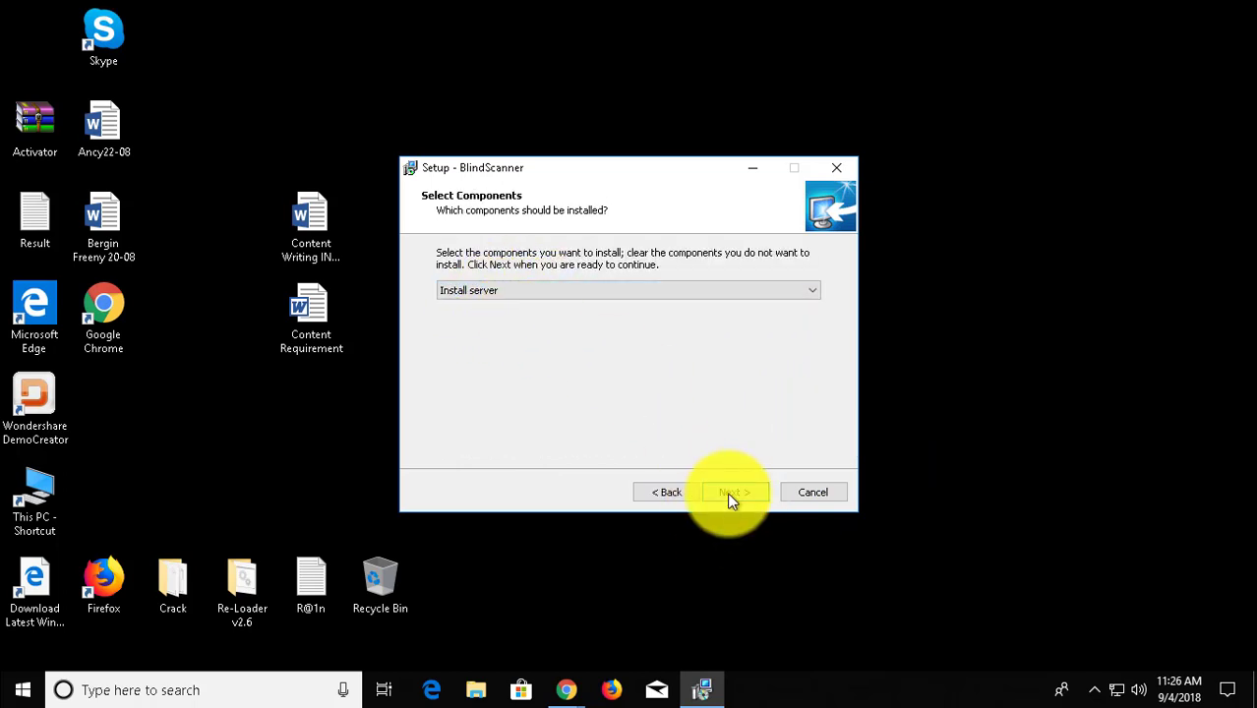
pyautogui.click(730, 498)
pyautogui.click(745, 500)
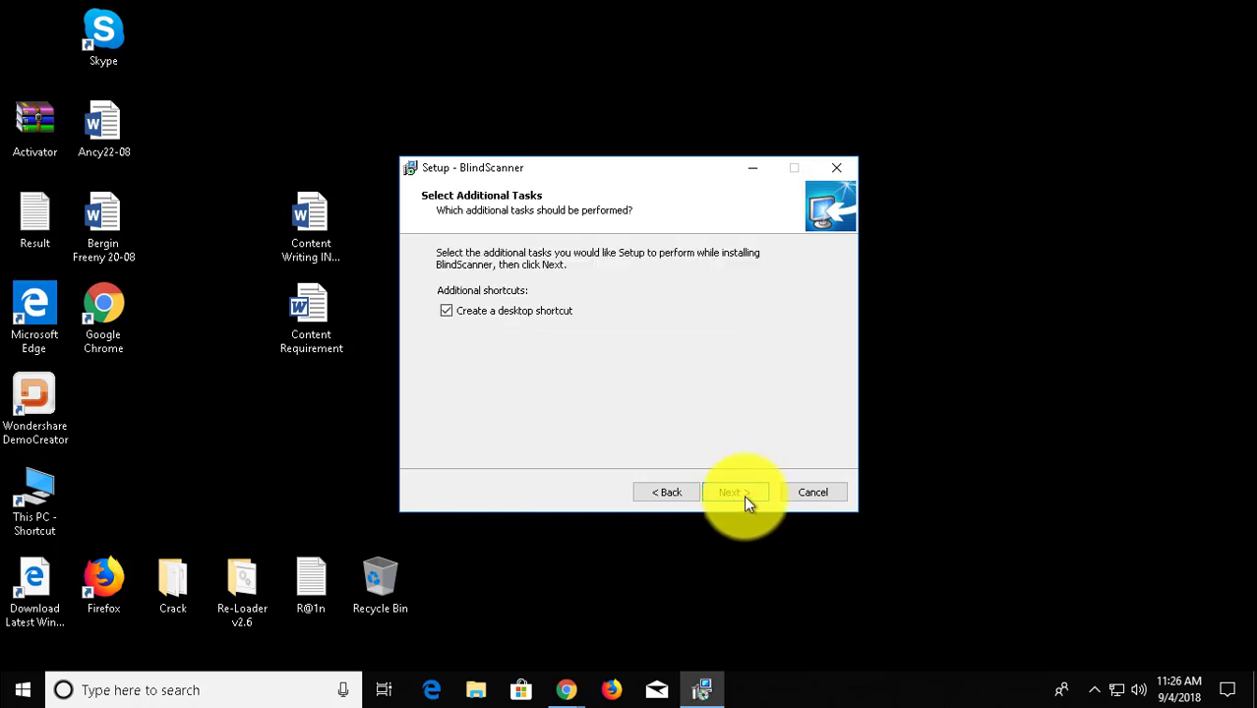
pyautogui.click(745, 500)
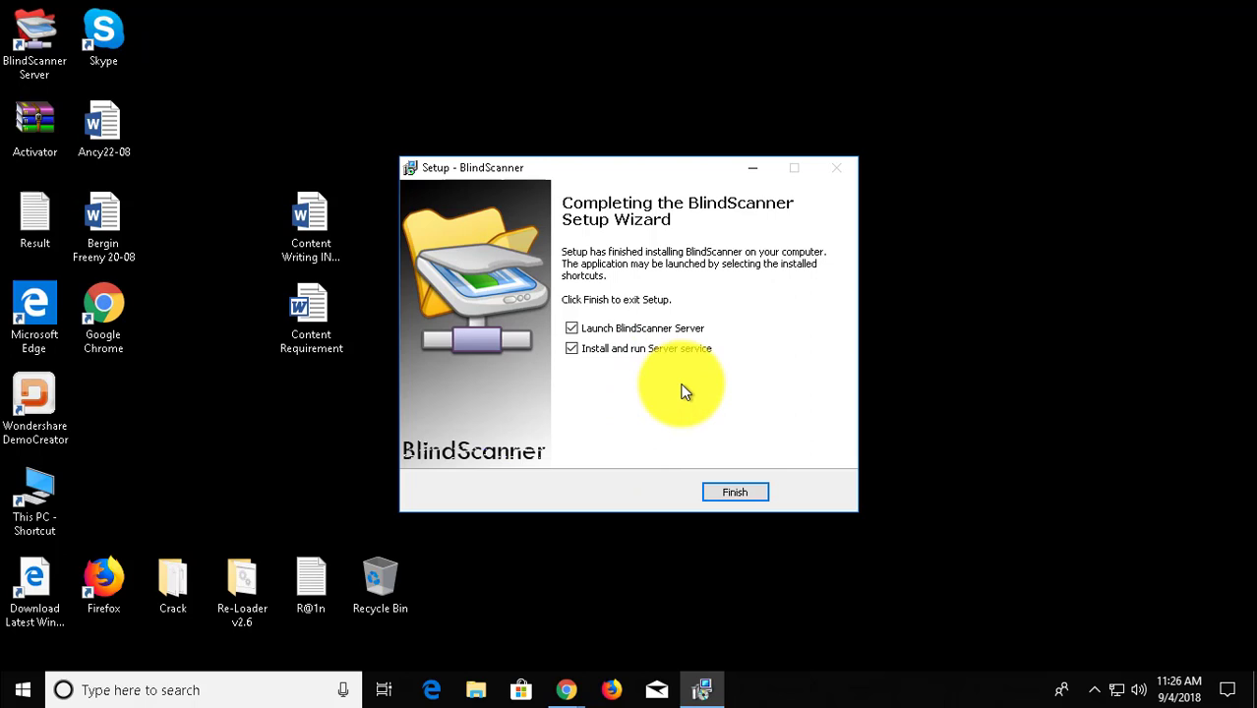
pyautogui.click(743, 490)
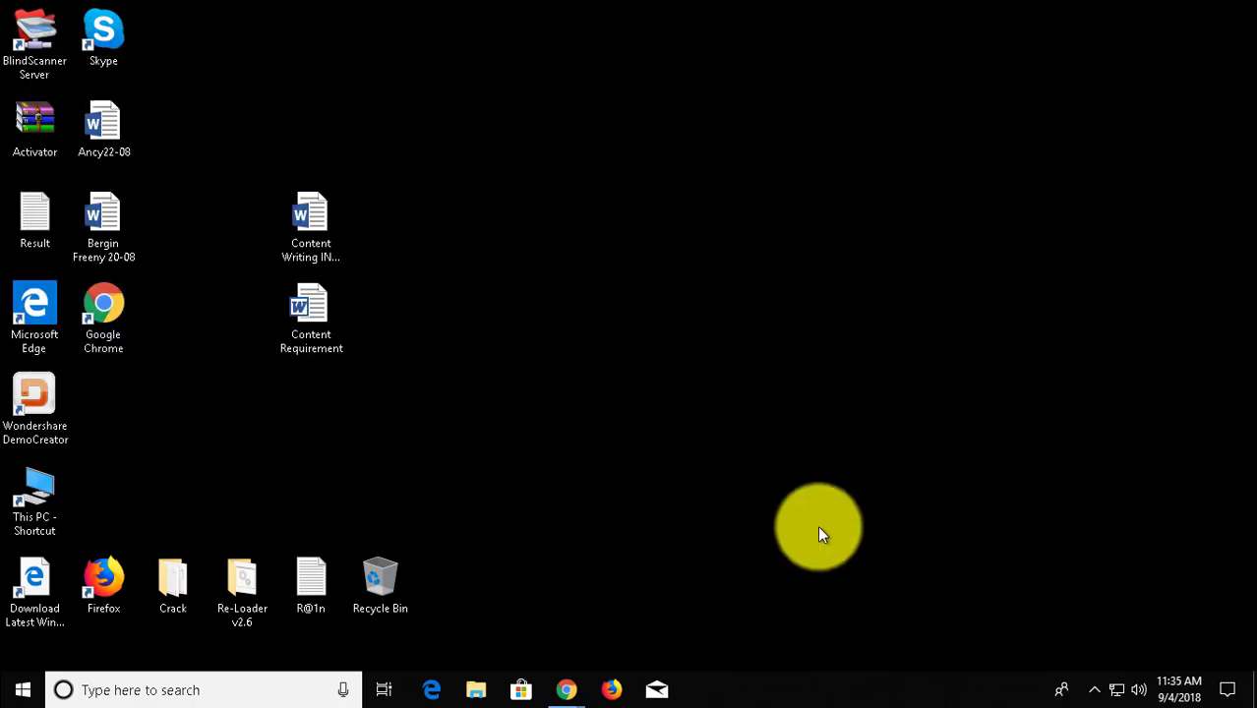
pyautogui.click(59, 31)
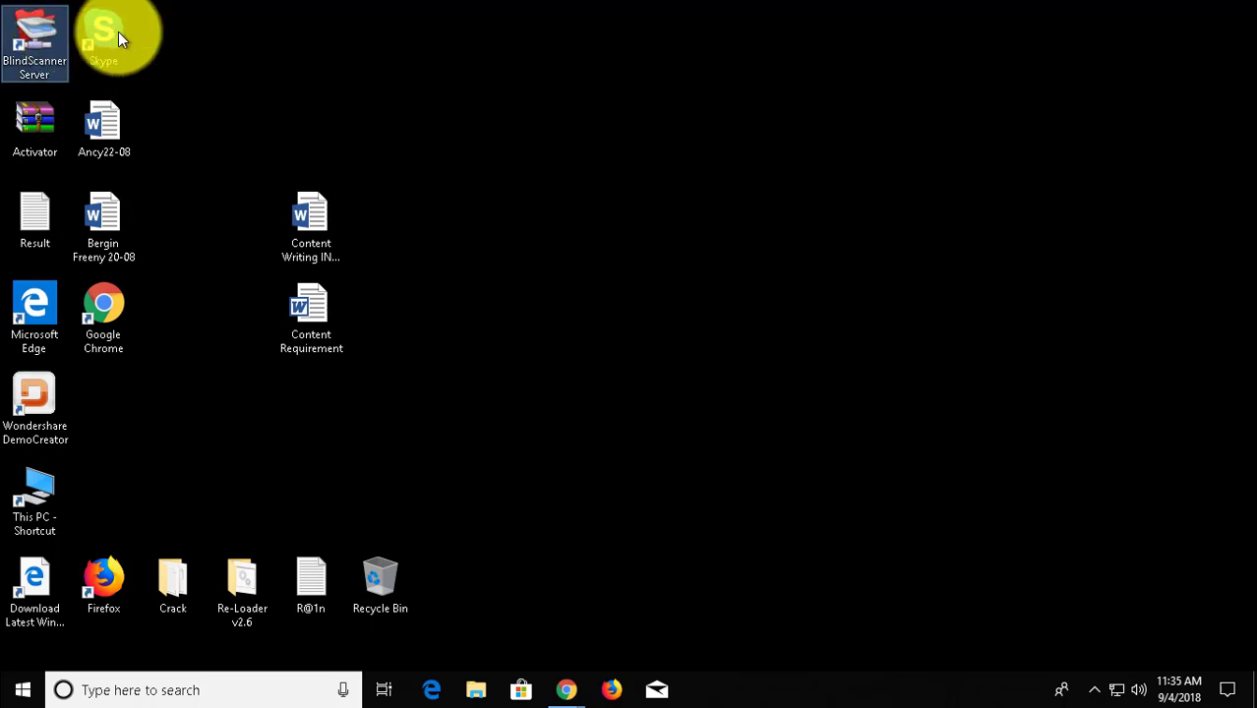
pyautogui.click(1093, 690)
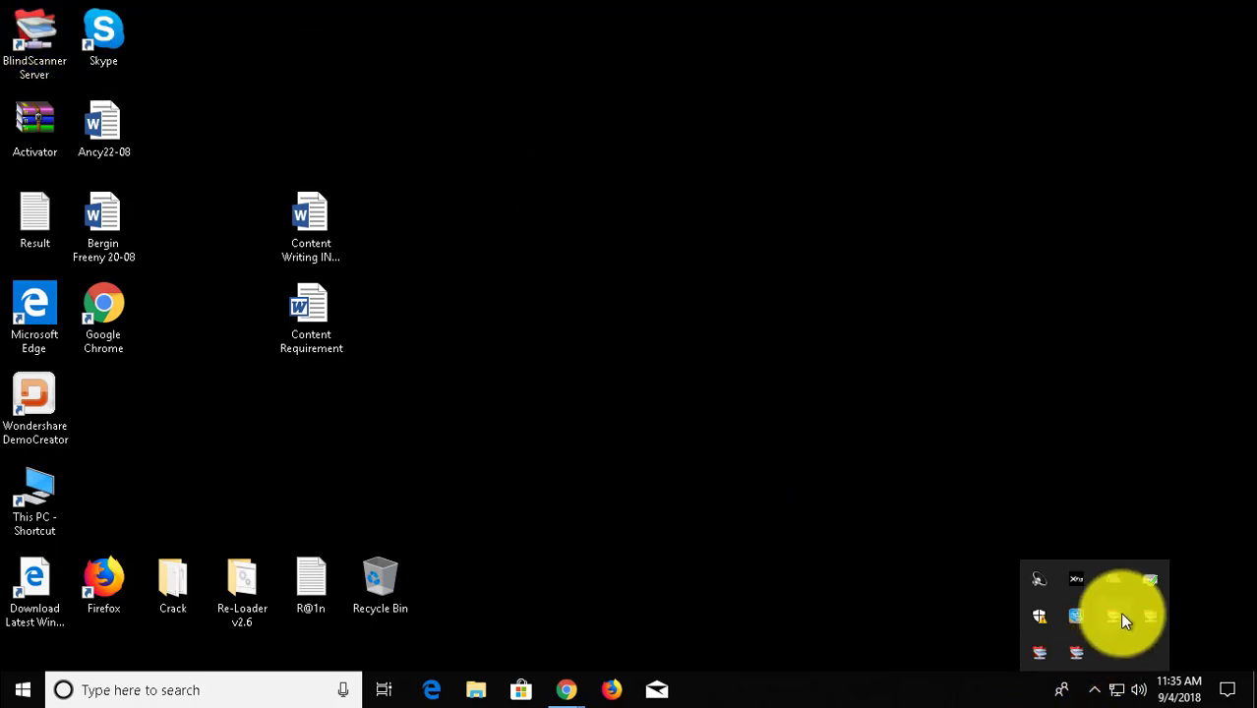
pyautogui.click(1122, 617)
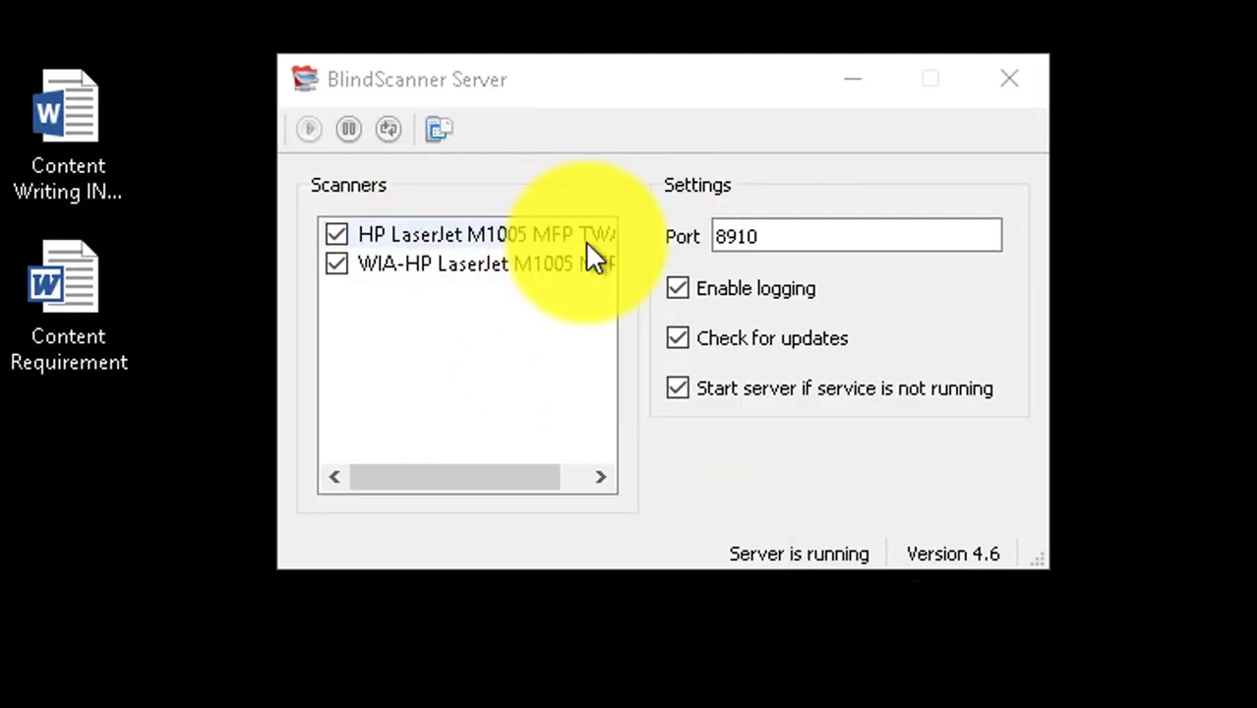
pyautogui.click(480, 235)
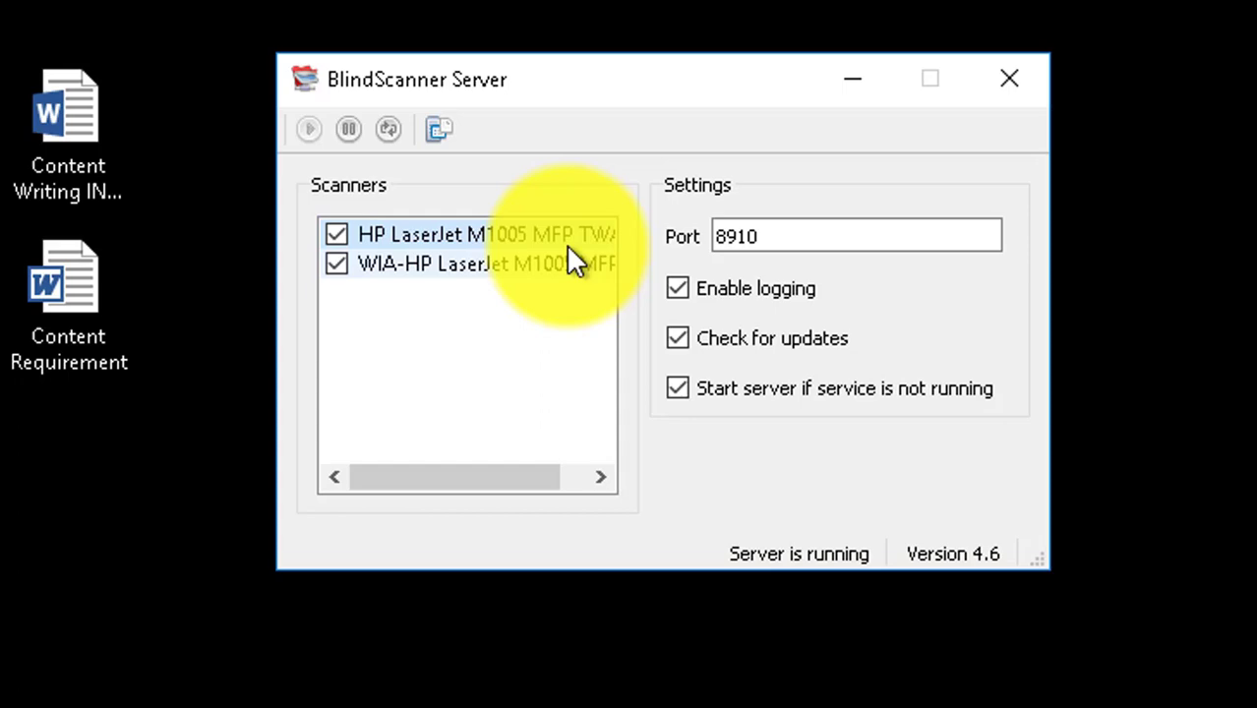
pyautogui.click(505, 260)
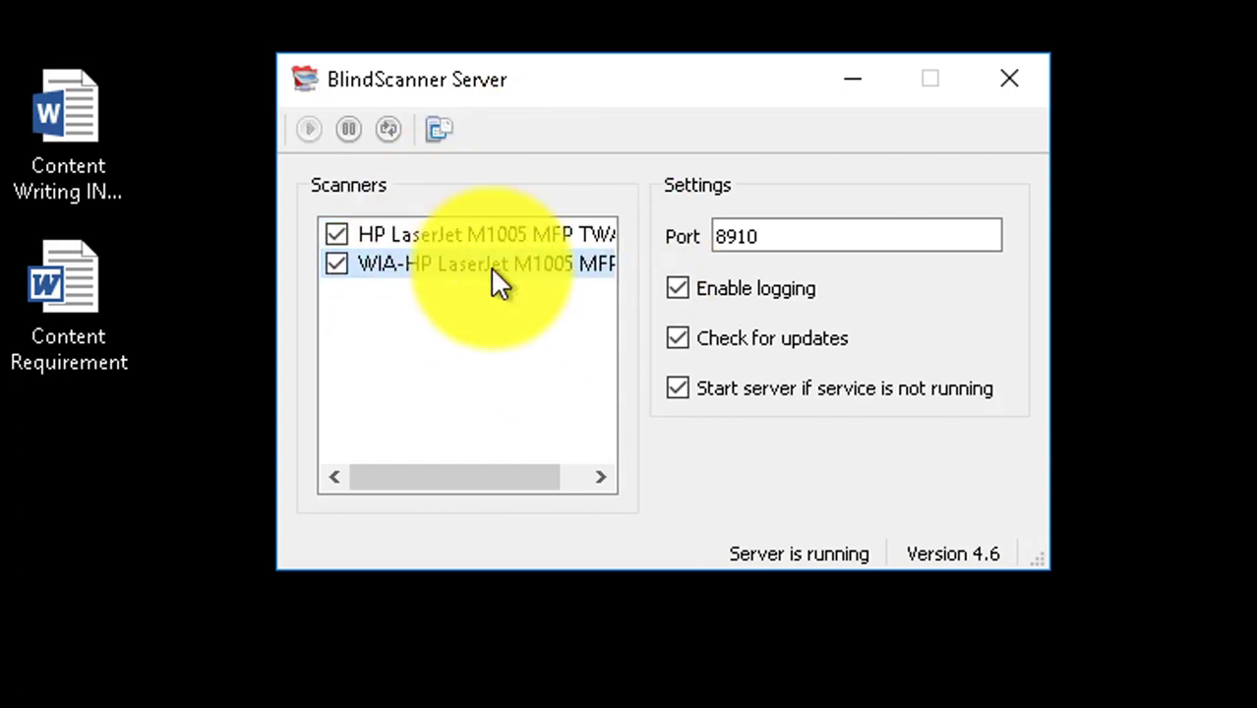
pyautogui.moveTo(816, 226); pyautogui.dragTo(688, 233)
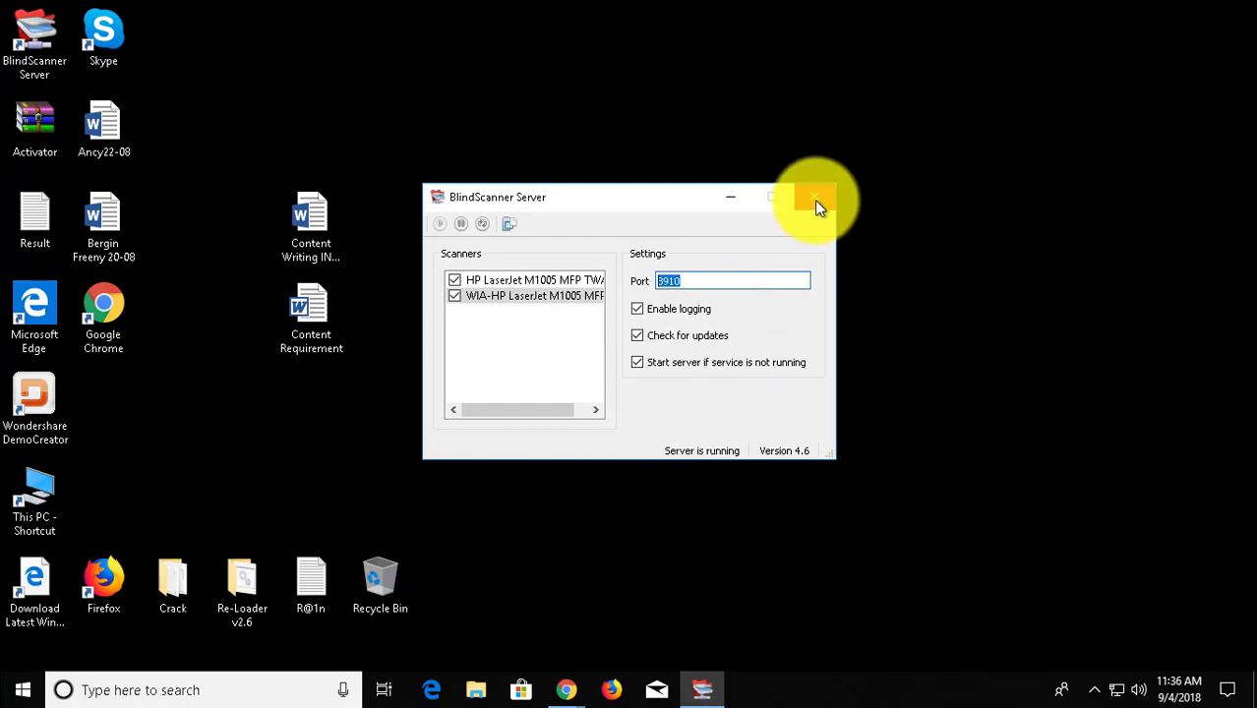
pyautogui.click(815, 200)
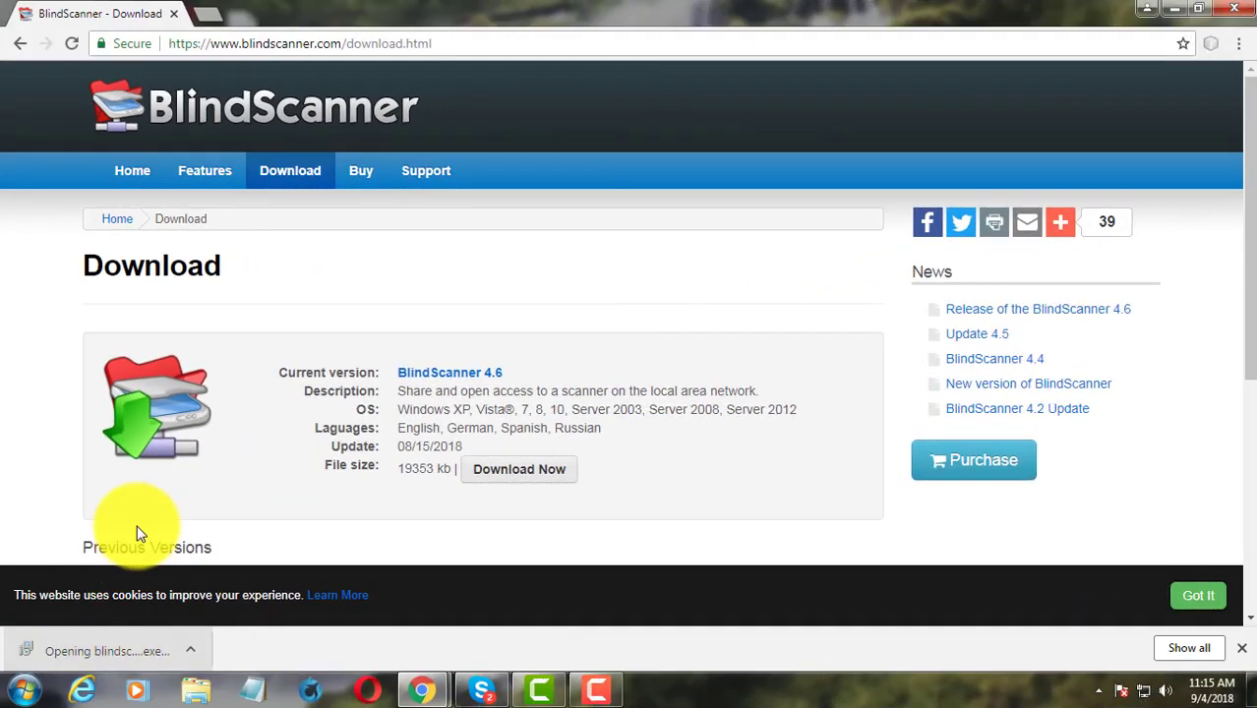
# Step: Accept the license agreement and keep the default install folder for the client setup
pyautogui.click(1175, 8)
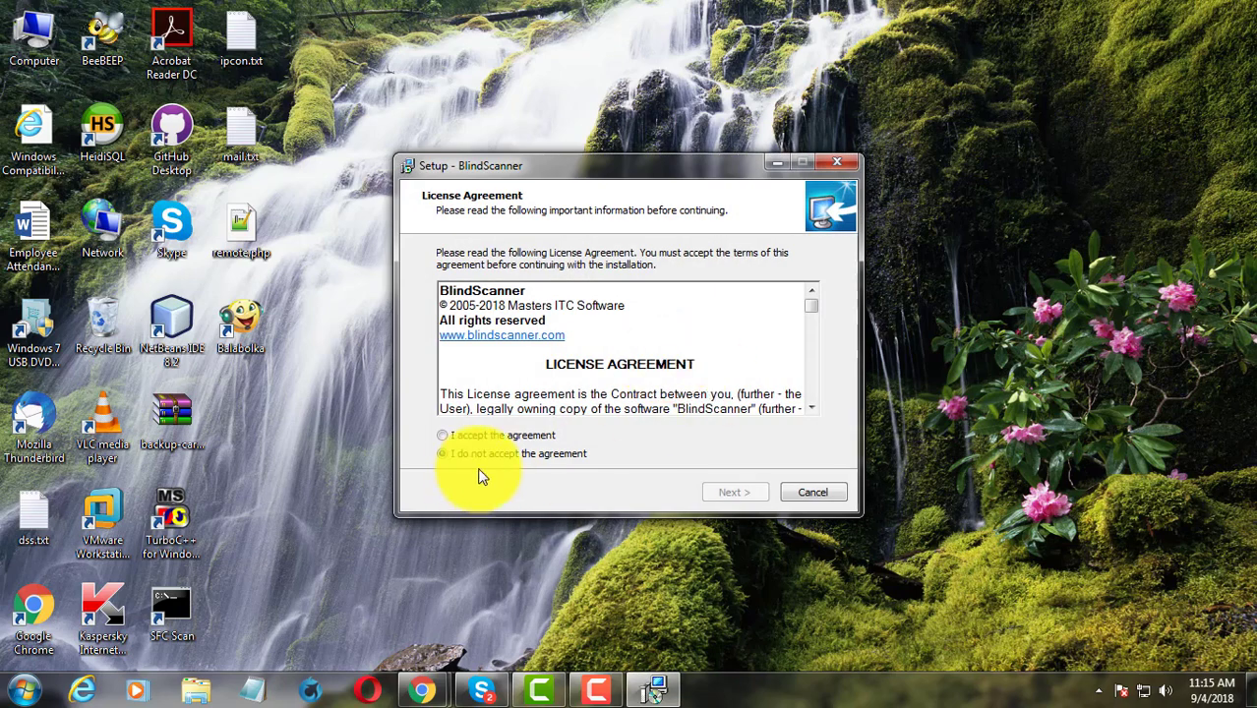
pyautogui.click(480, 436)
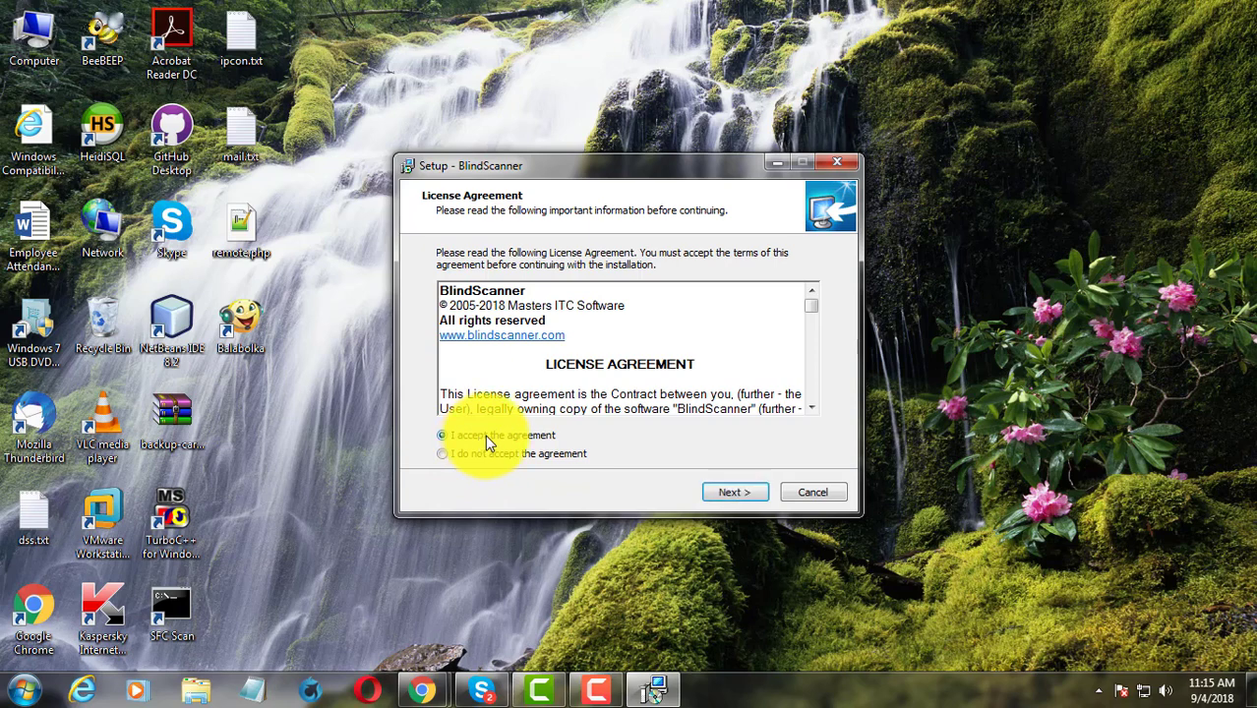
pyautogui.click(729, 492)
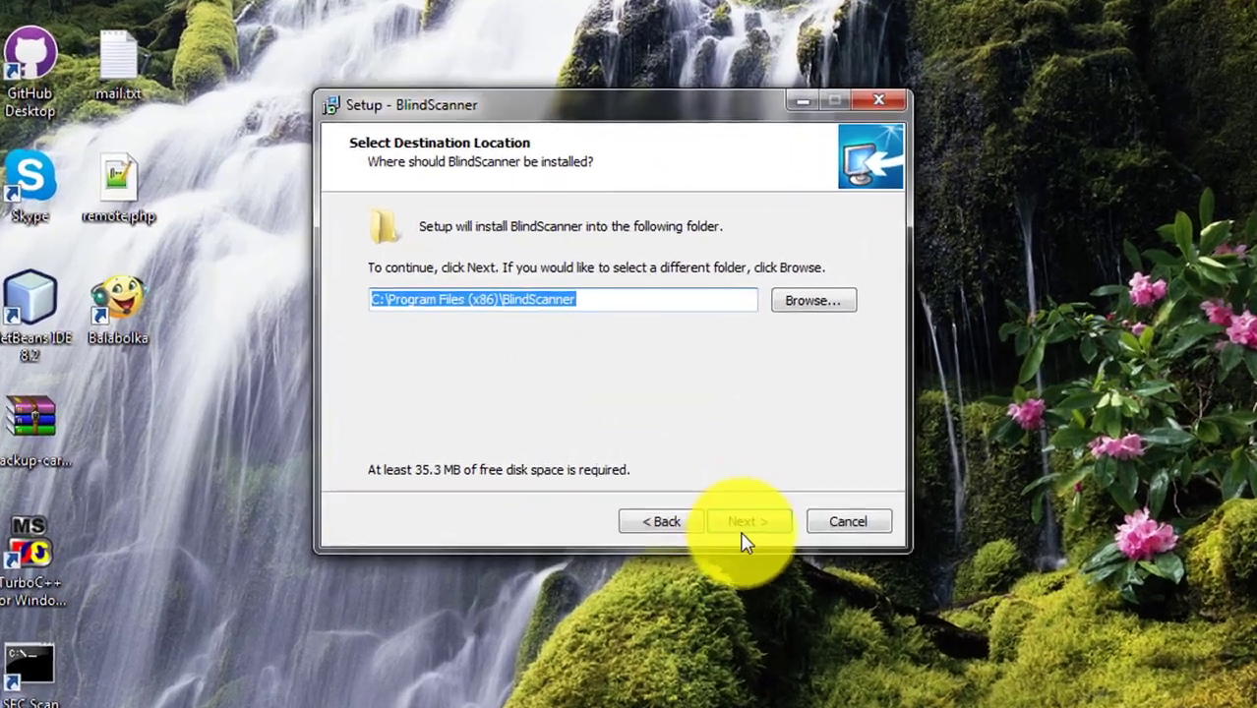
pyautogui.click(739, 500)
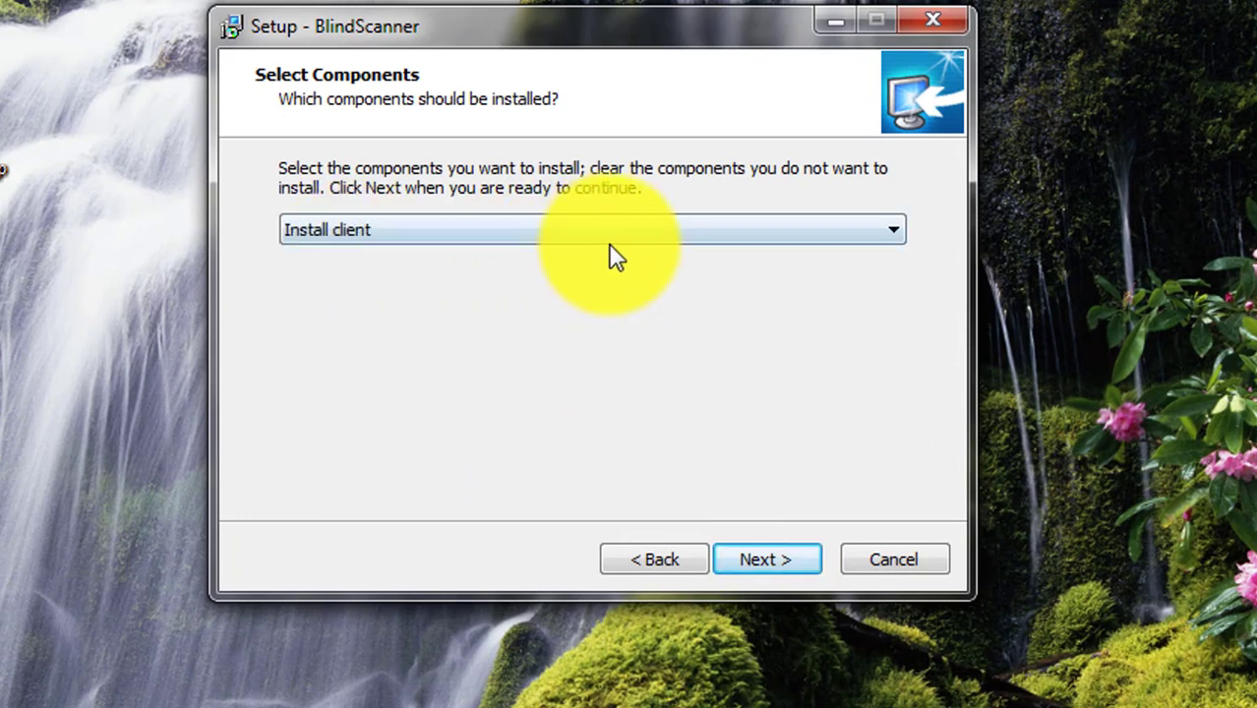
# Step: Install the client only, with default Start Menu folder and desktop shortcut, then launch BlindScanner
pyautogui.click(584, 231)
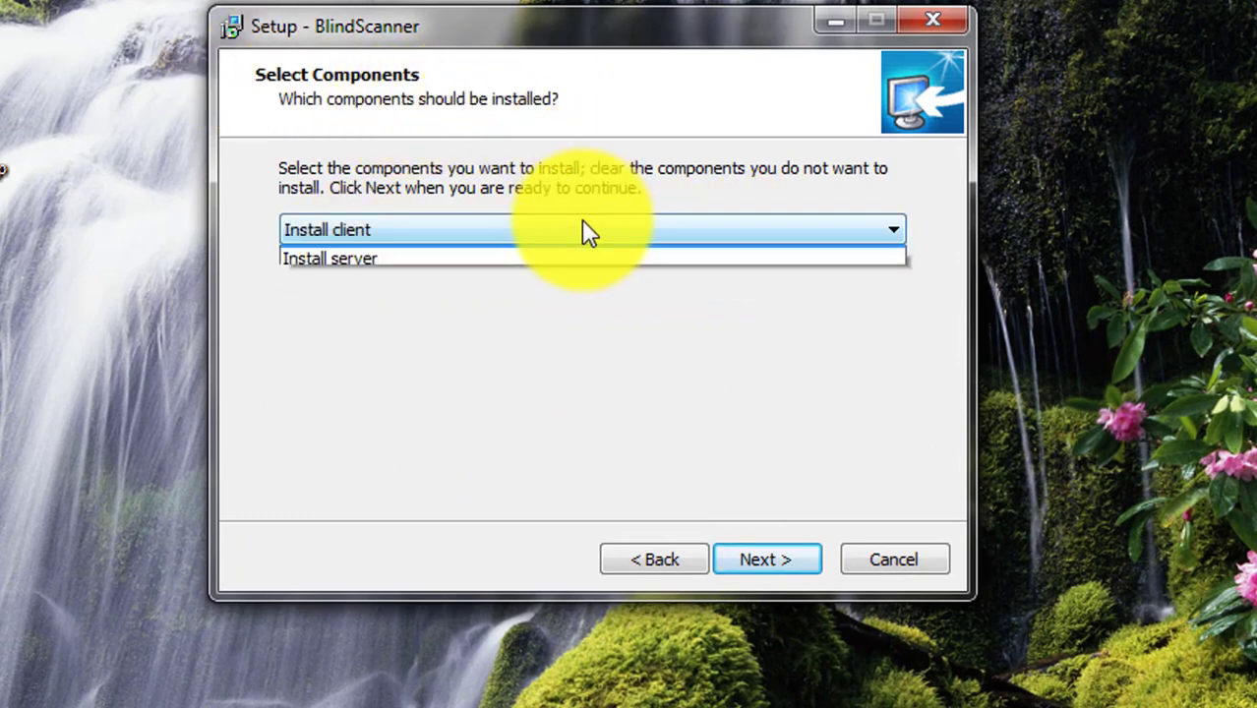
pyautogui.click(394, 253)
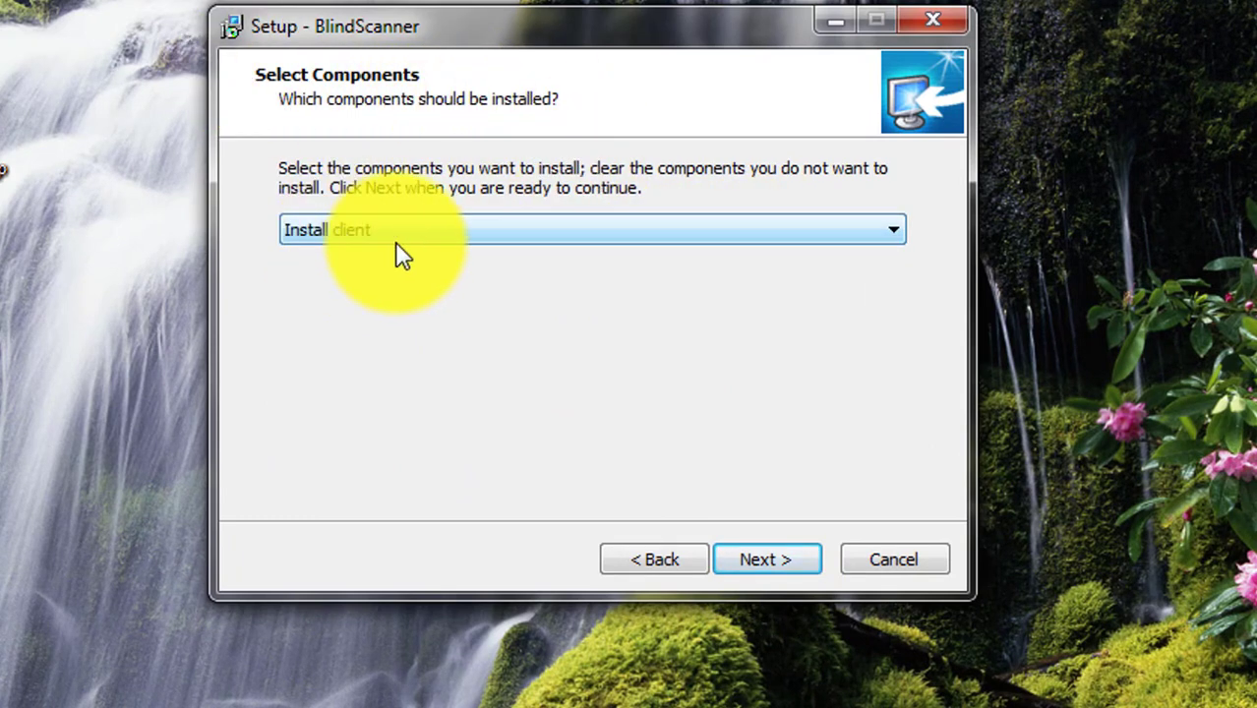
pyautogui.click(748, 563)
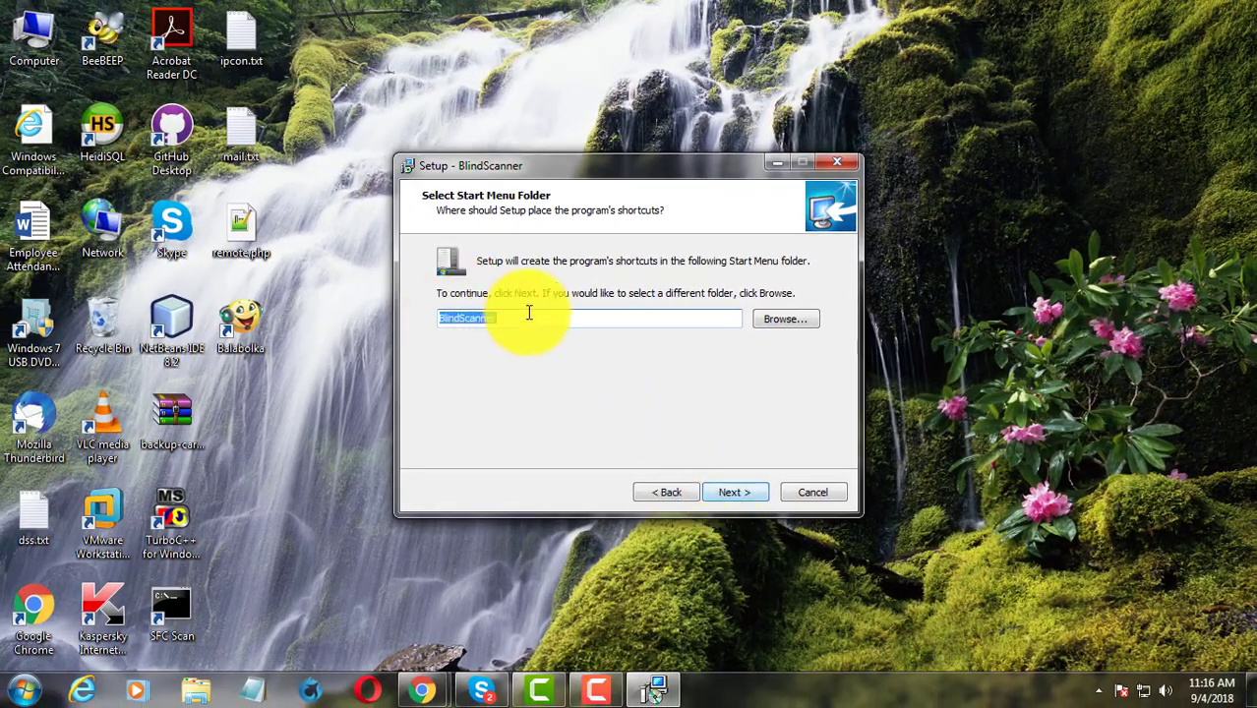
pyautogui.click(740, 495)
pyautogui.click(745, 496)
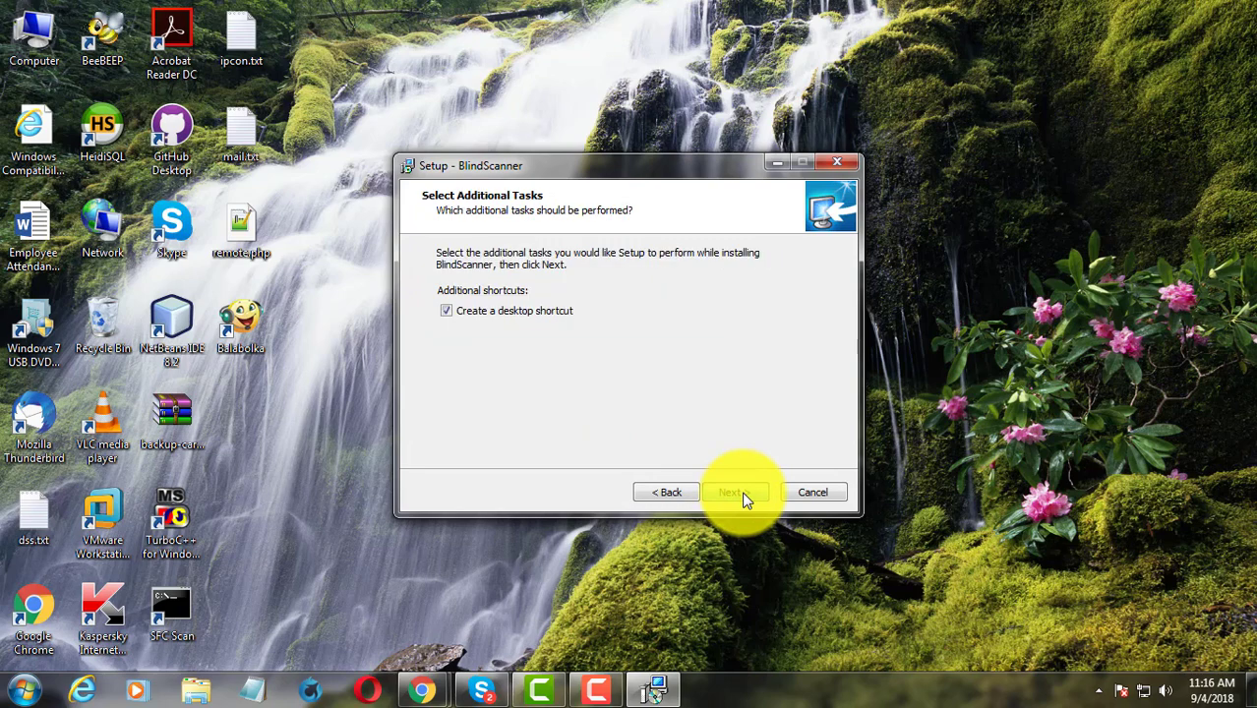
pyautogui.click(745, 498)
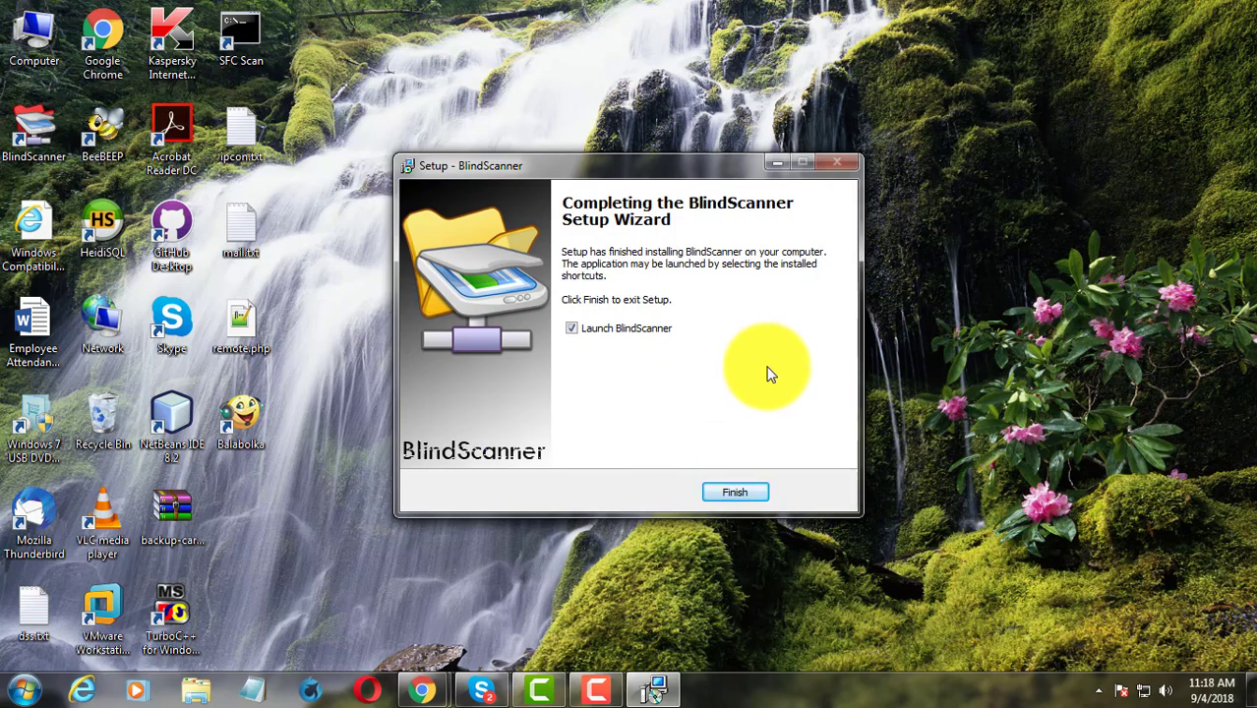
pyautogui.click(733, 493)
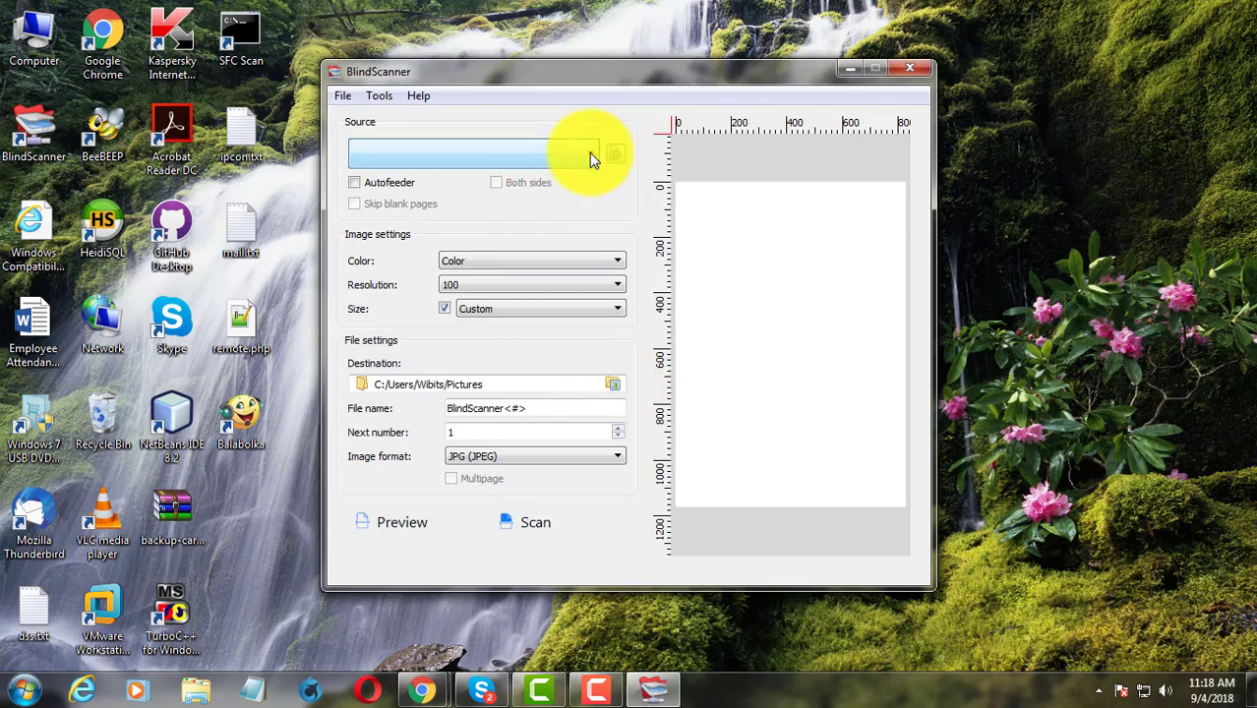
# Step: Connect to 192.168.2.102 port 8910 and add HP LaserJet M1005 MFP TWAIN as the source
pyautogui.click(615, 155)
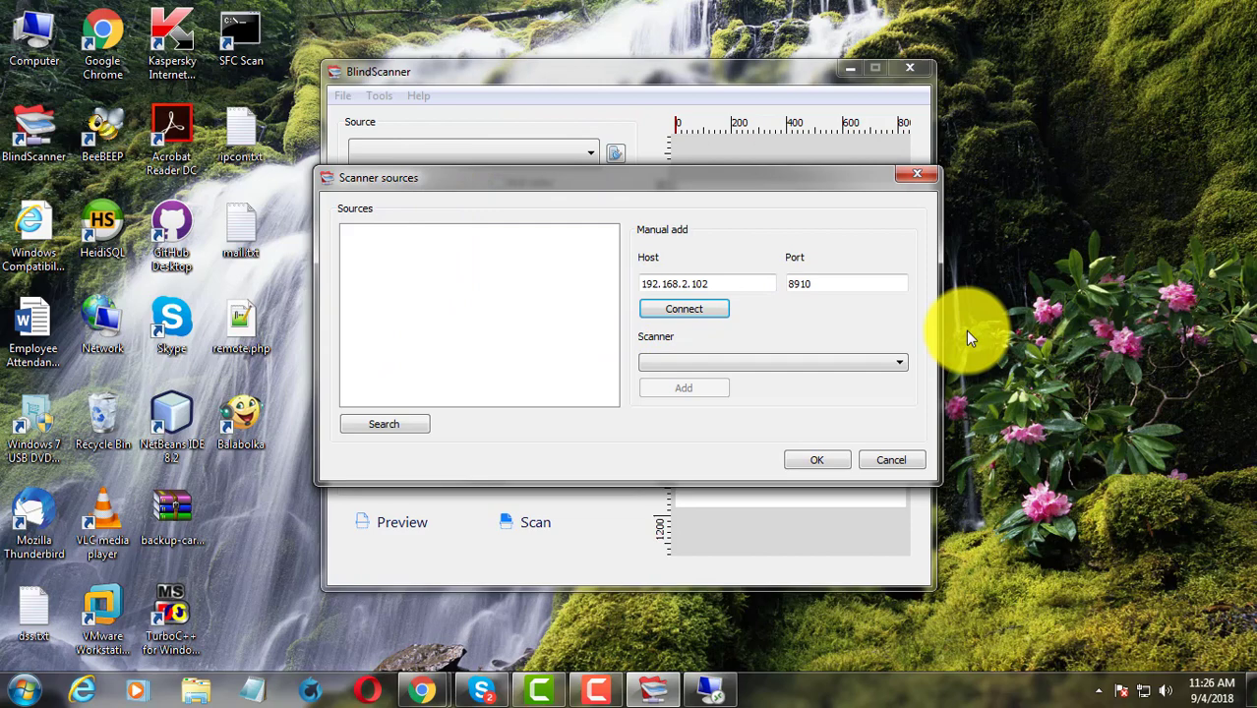
pyautogui.click(697, 307)
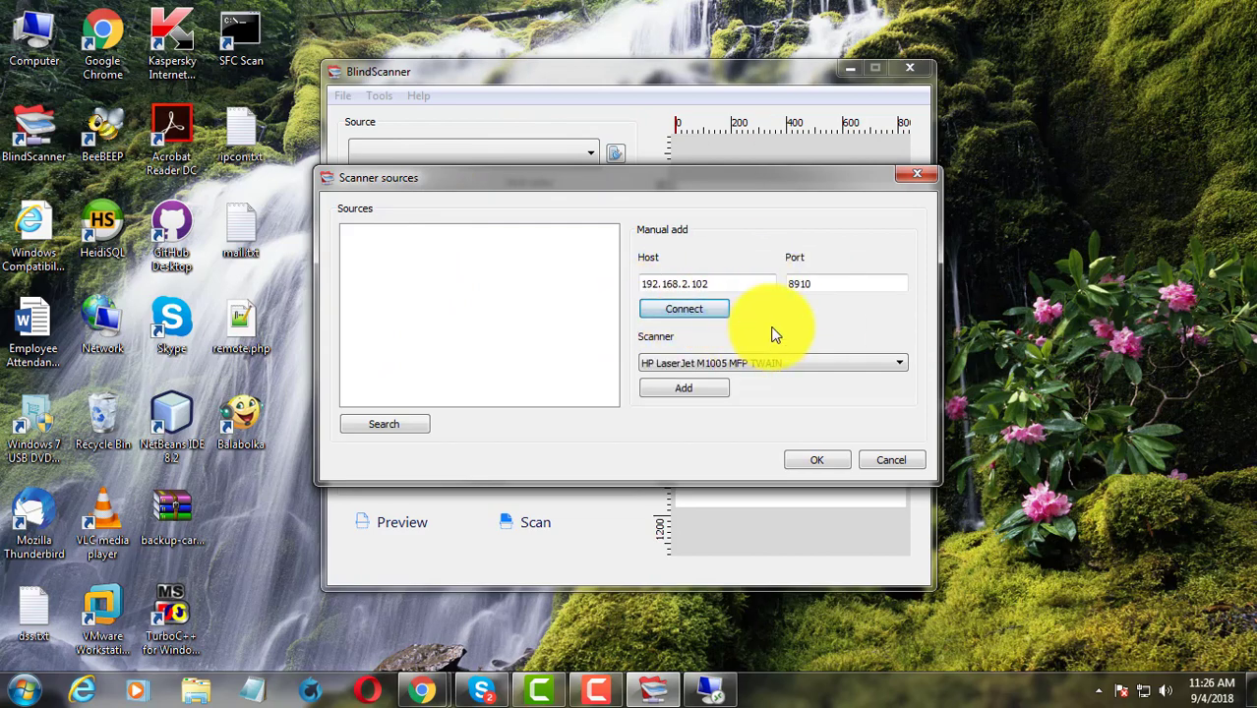
pyautogui.click(679, 309)
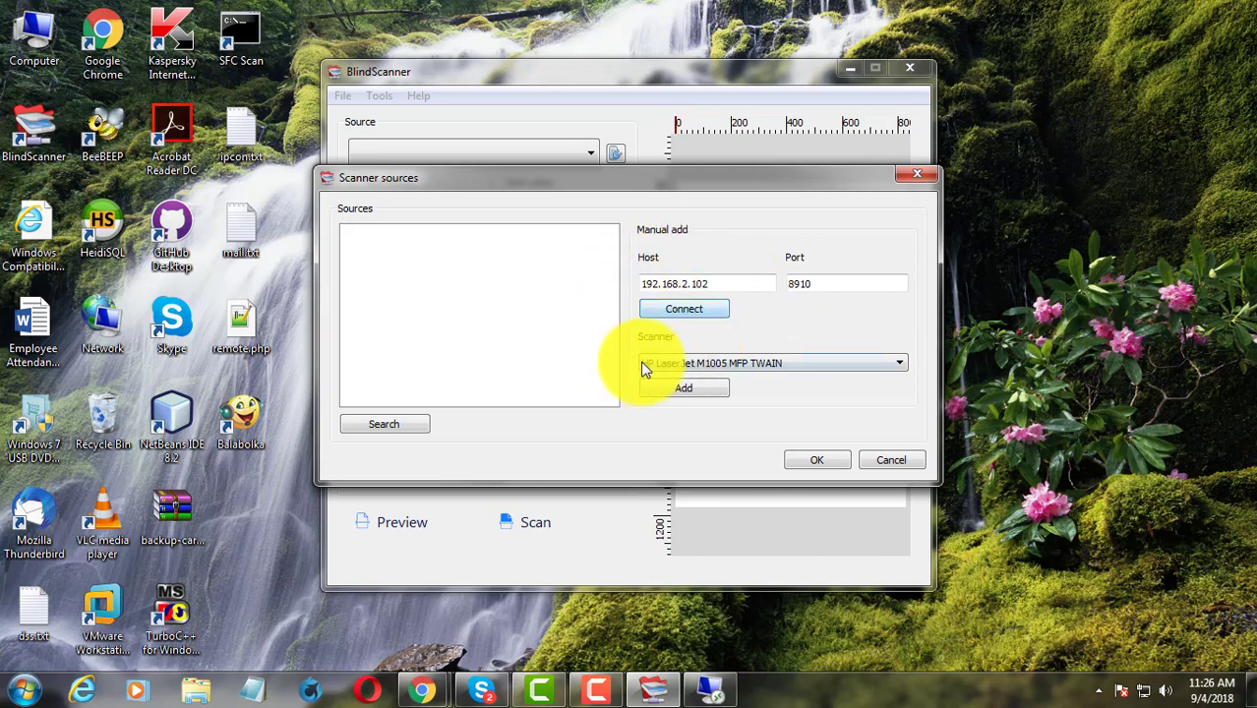
pyautogui.click(689, 389)
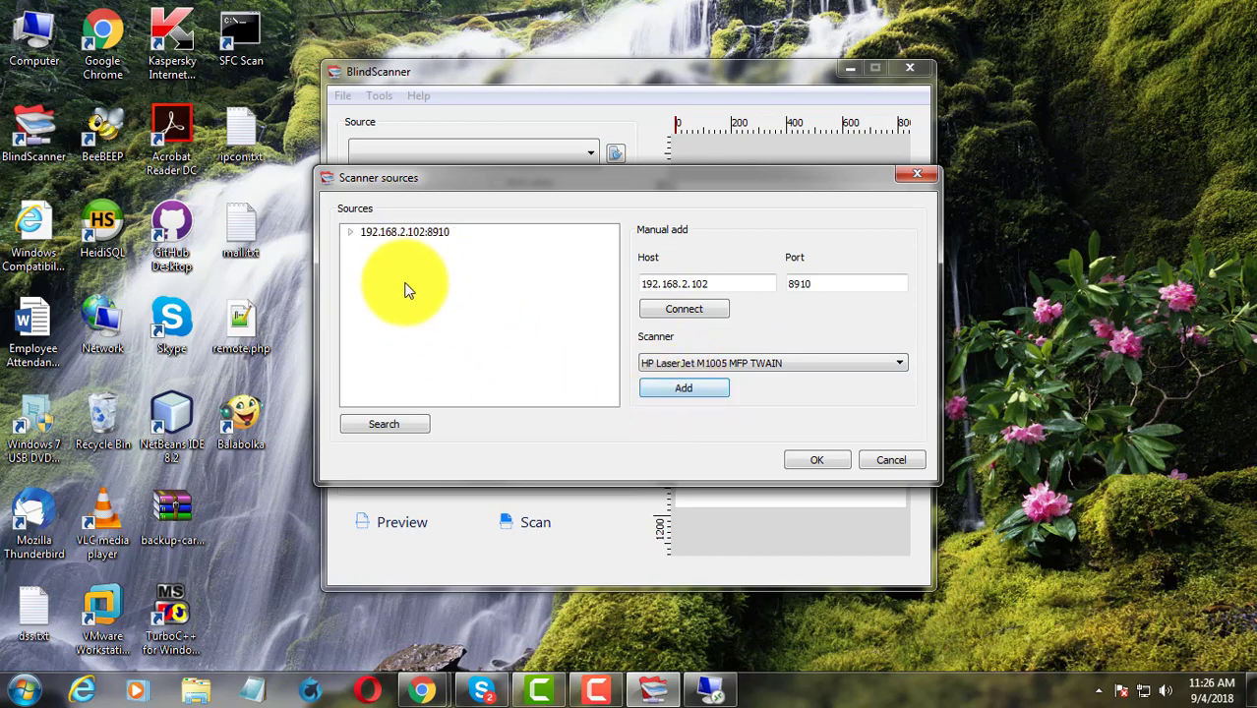
pyautogui.click(389, 233)
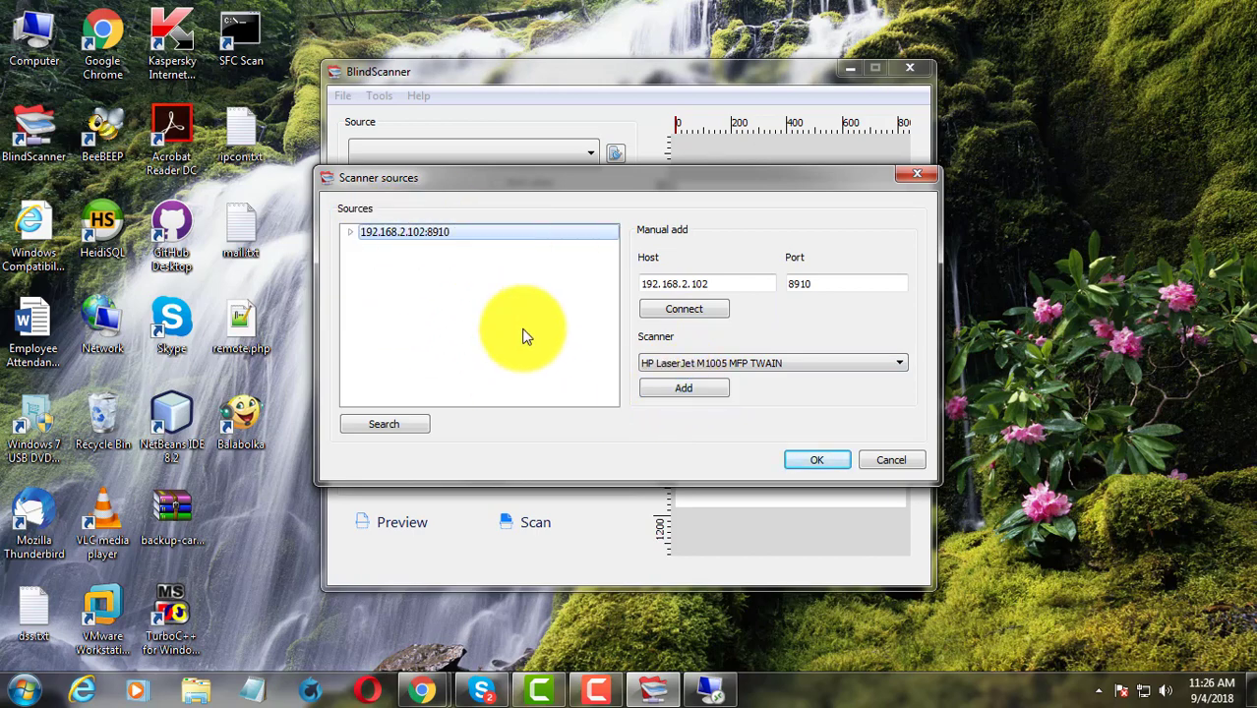
pyautogui.click(816, 457)
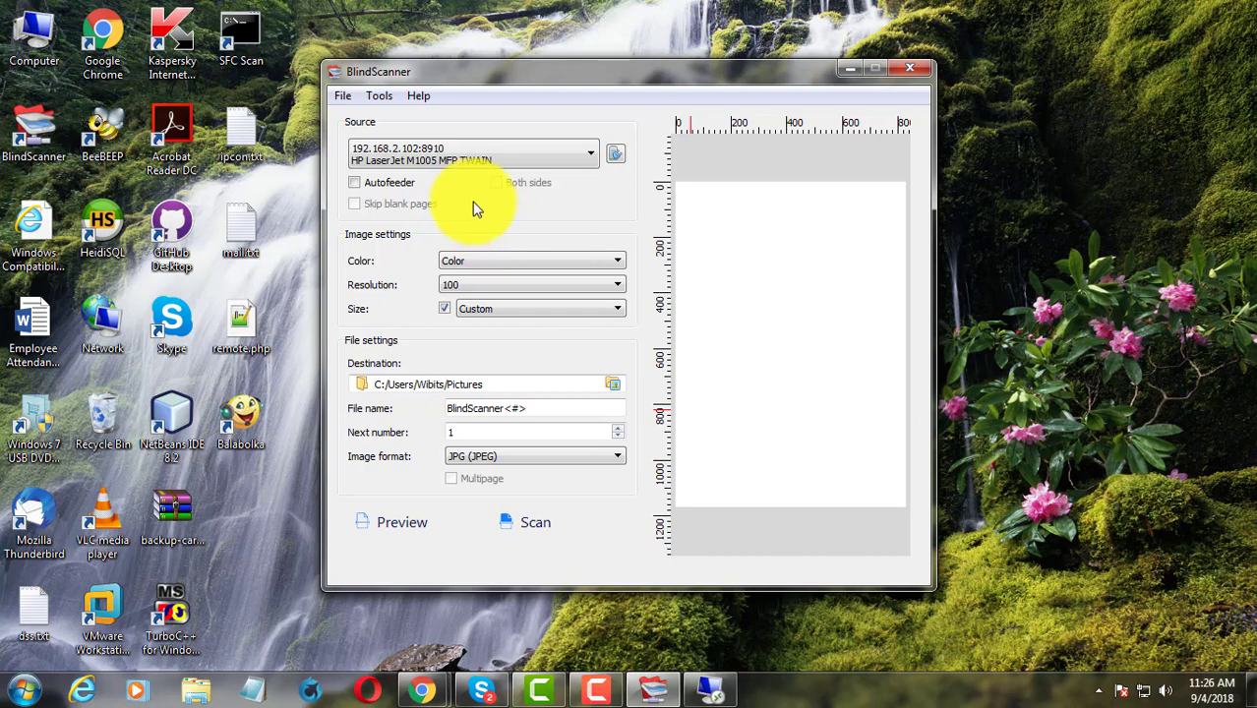
# Step: Keep the HP LaserJet network scanner as the source, then scan and preview the notebook cover
pyautogui.click(428, 148)
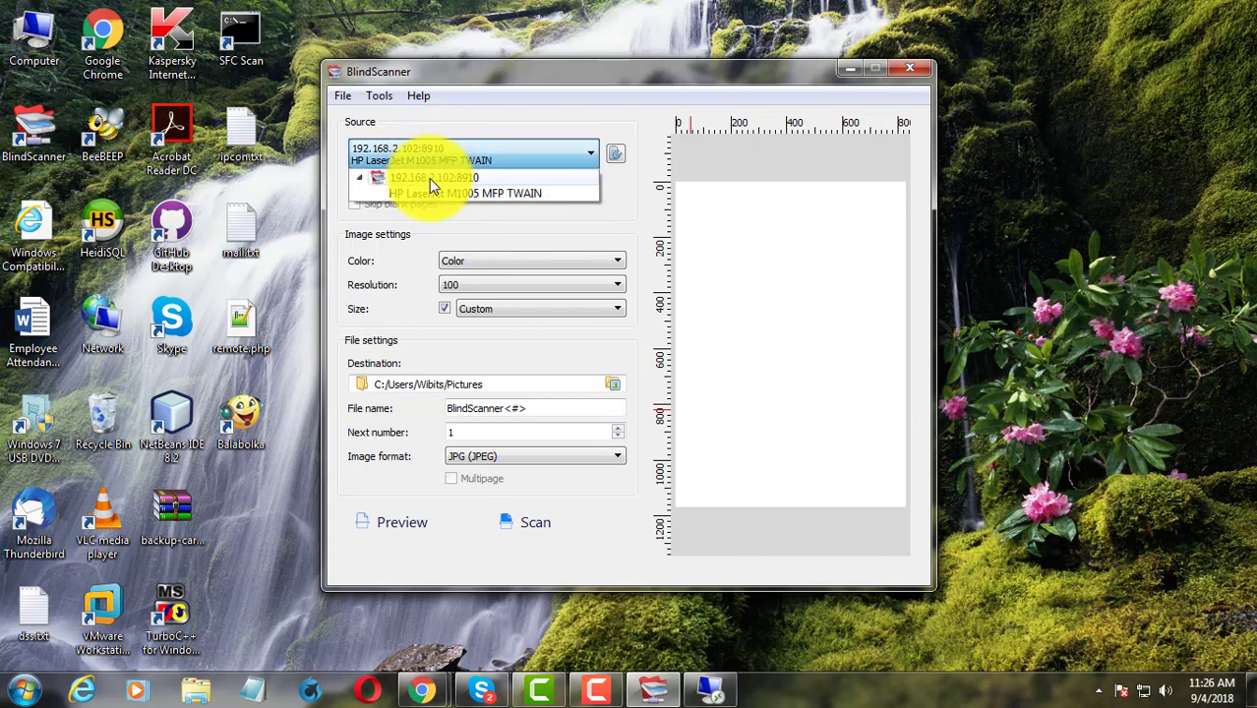
pyautogui.click(431, 192)
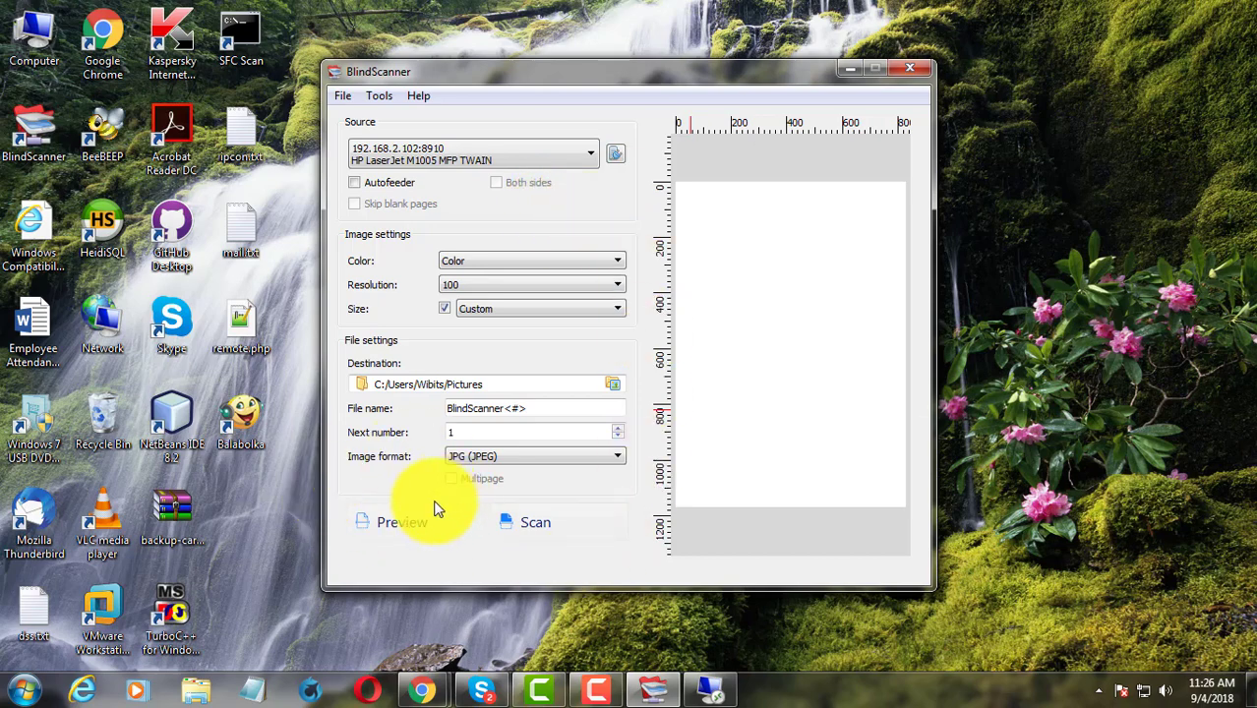
pyautogui.click(522, 527)
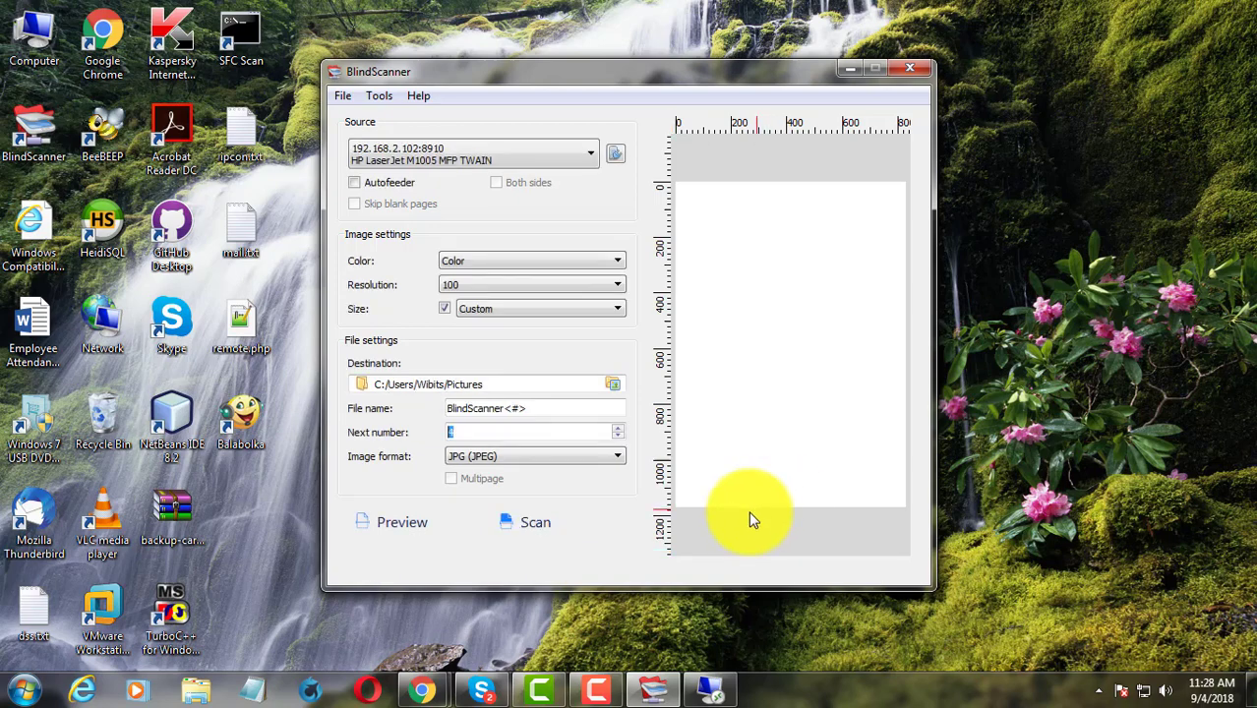
pyautogui.click(379, 522)
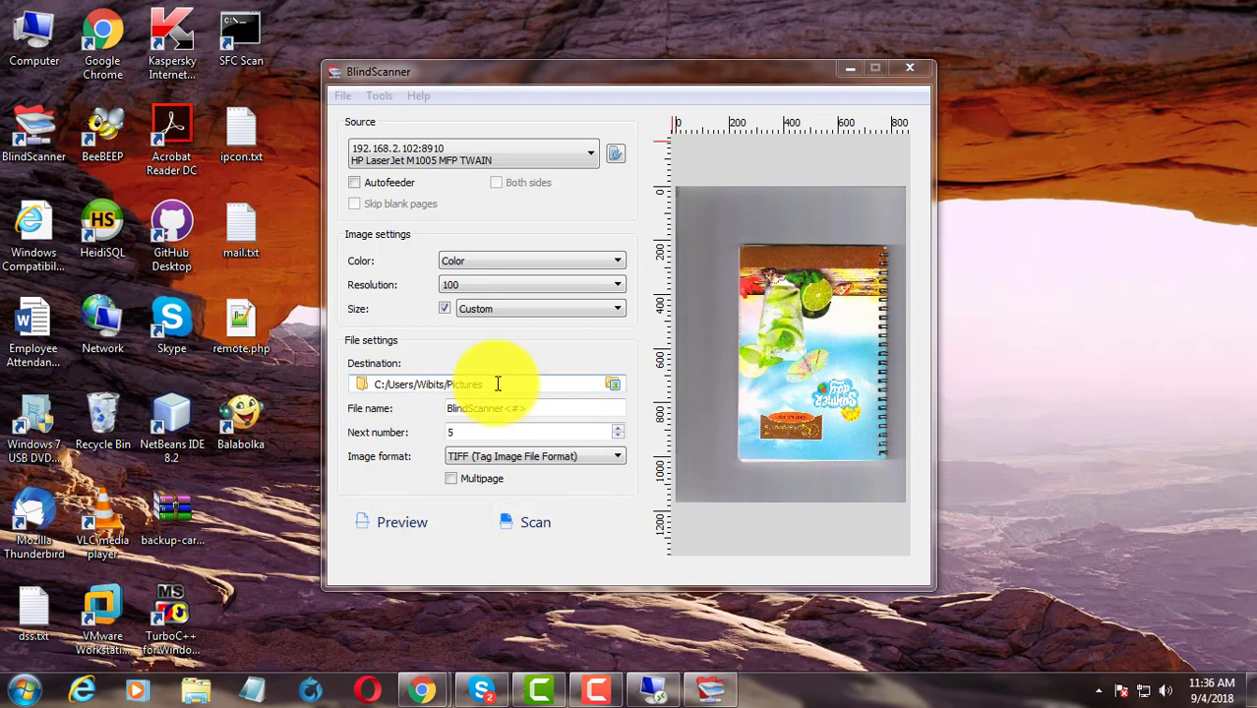
# Step: Select the whole Destination folder path text so it can be replaced
pyautogui.moveTo(492, 384); pyautogui.dragTo(365, 382)
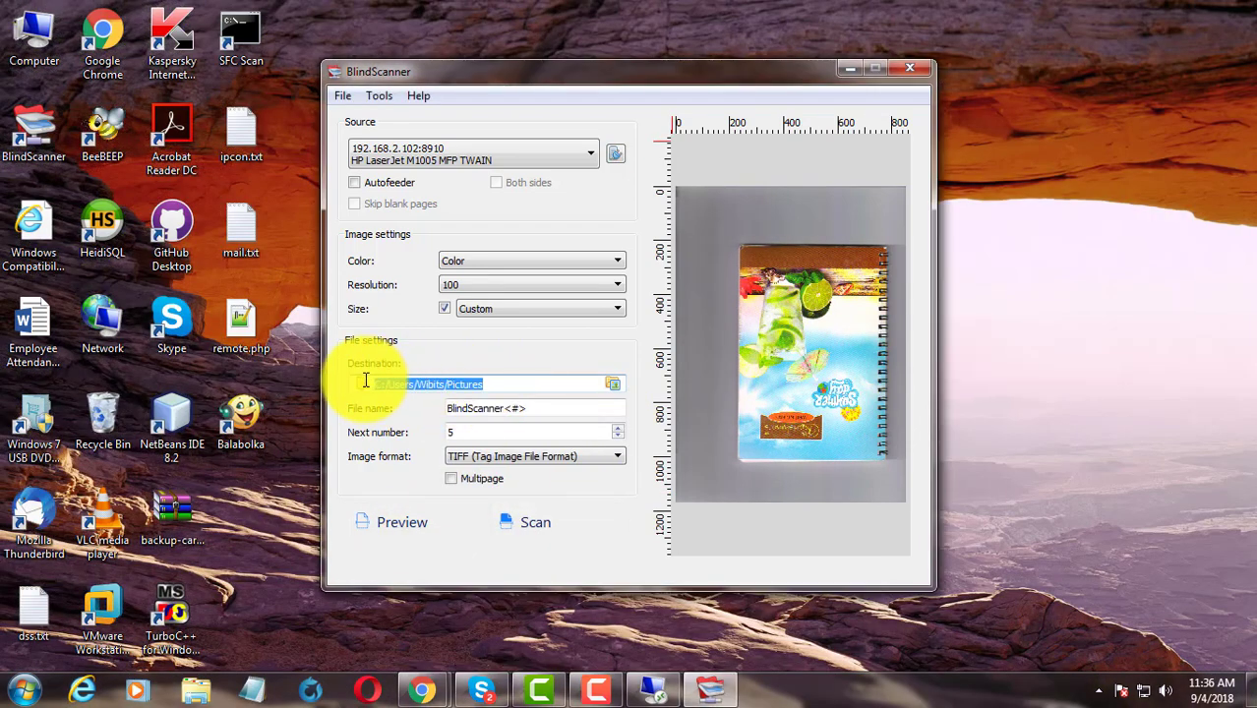